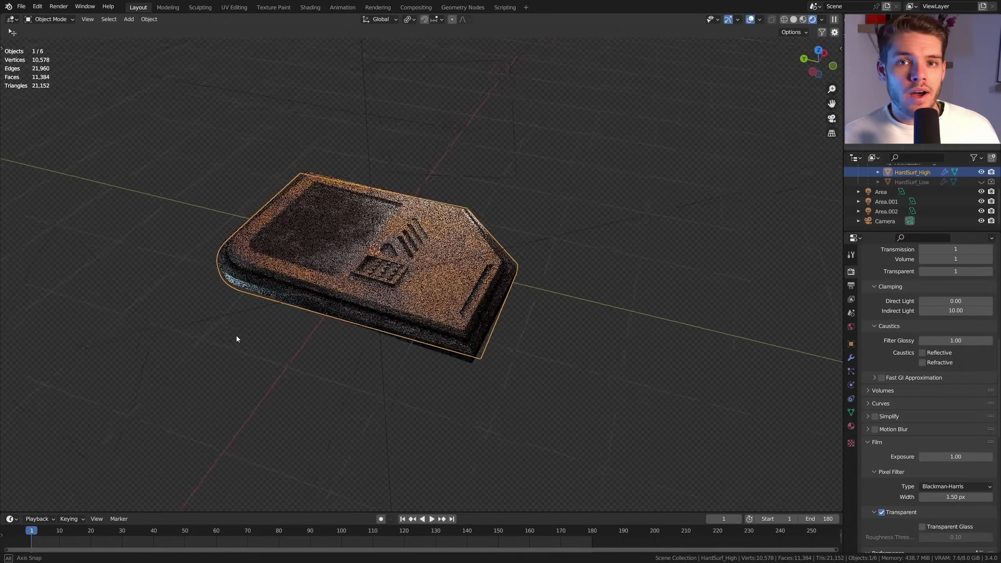
Inspect the high-poly panel and nudge a stop on its Color Mask ramp
{"action": "middle_click_drag", "start_coordinate": [236, 336], "coordinate": [402, 363]}
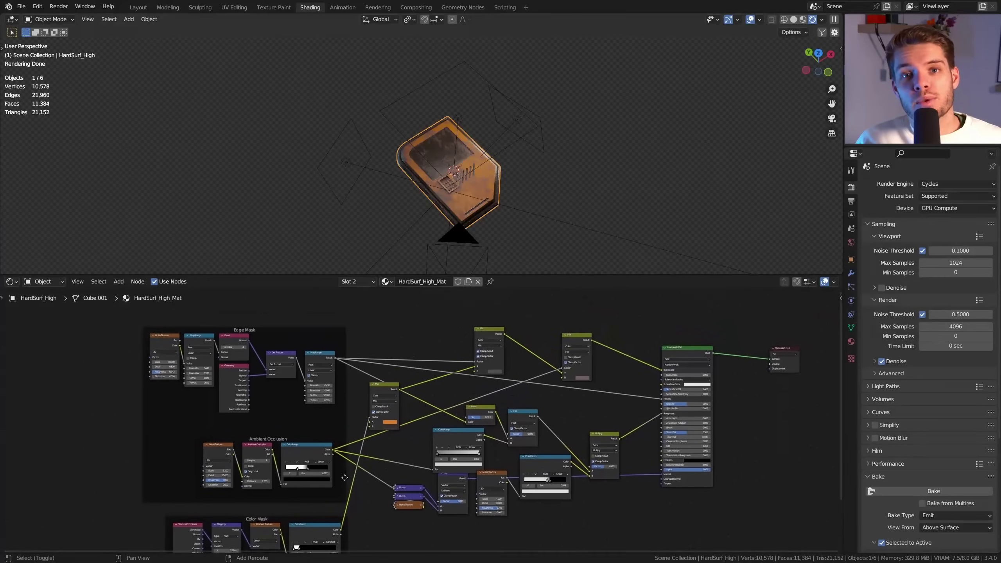
{"action": "mouse_move", "coordinate": [344, 476]}
{"action": "middle_mouse_down"}
{"action": "mouse_move", "coordinate": [317, 432]}
{"action": "mouse_move", "coordinate": [359, 474]}
{"action": "mouse_move", "coordinate": [346, 460]}
{"action": "middle_mouse_up"}
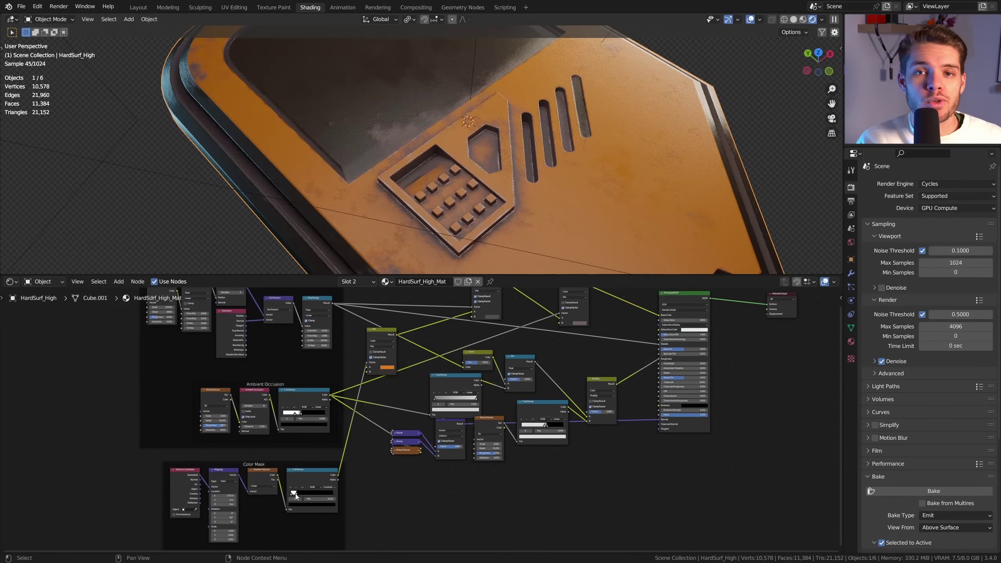
{"action": "left_click_drag", "start_coordinate": [295, 493], "coordinate": [294, 494], "text": "shift"}
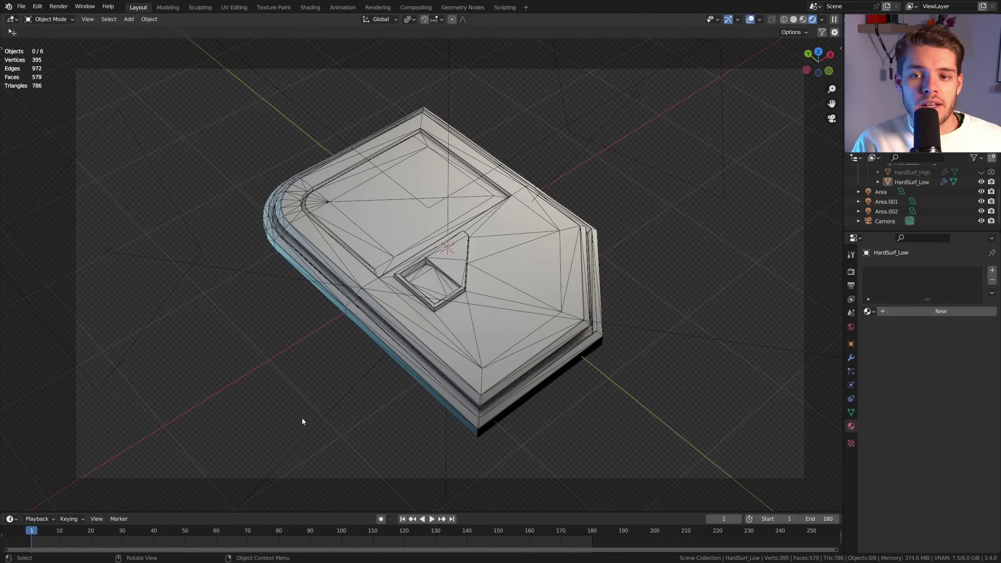
{"action": "scroll", "coordinate": [302, 418], "scroll_direction": "down", "scroll_amount": 3}
Orbit around and select the low-poly HardSurf_Low panel in the viewport
{"action": "middle_click_drag", "start_coordinate": [310, 411], "coordinate": [325, 404]}
{"action": "scroll", "coordinate": [364, 291], "scroll_direction": "up", "scroll_amount": 3}
{"action": "left_click", "coordinate": [347, 274]}
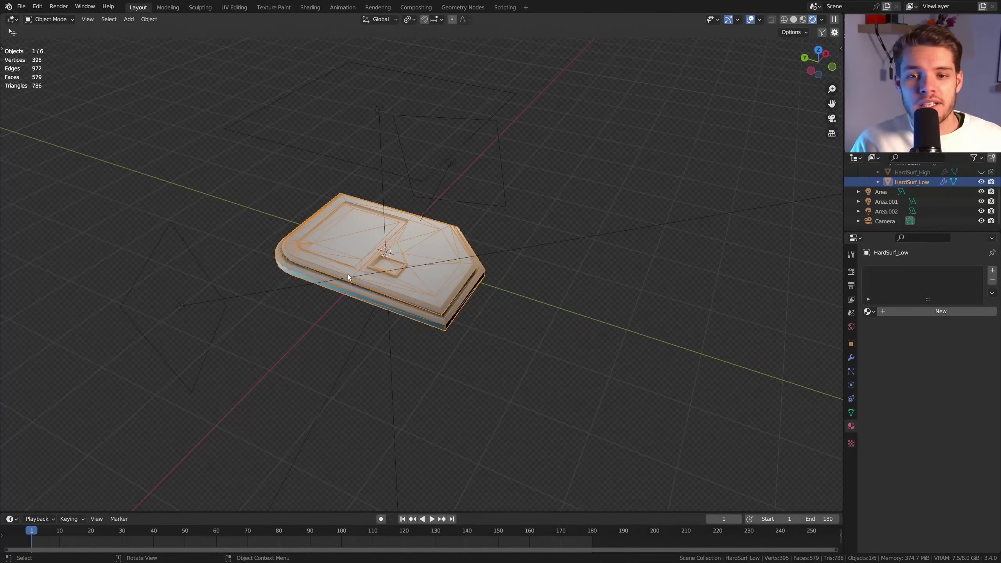
{"action": "middle_click_drag", "start_coordinate": [347, 274], "coordinate": [492, 298]}
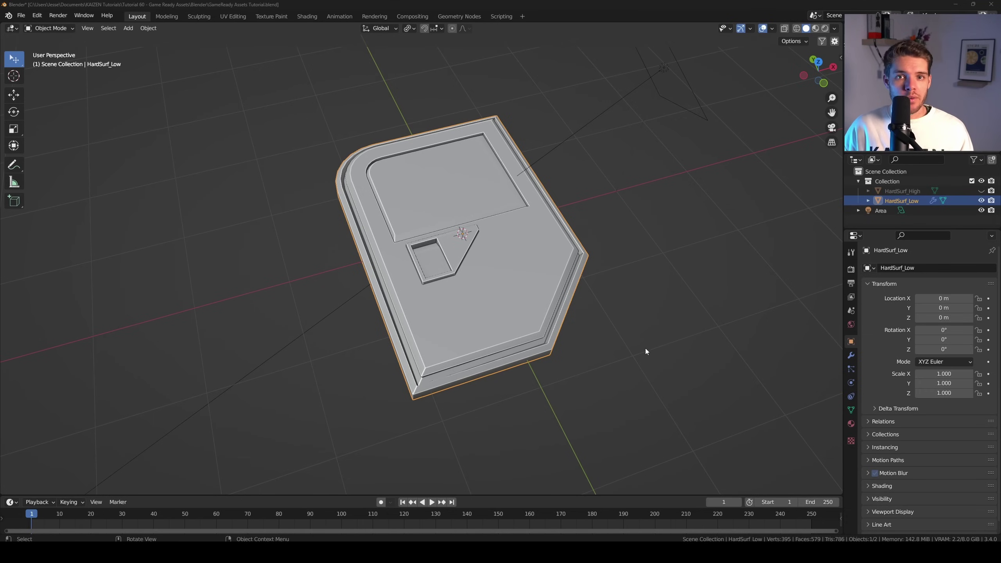
In Shading, create a new material with an Image Texture node feeding Base Color
{"action": "left_click", "coordinate": [307, 17]}
{"action": "left_click", "coordinate": [452, 283]}
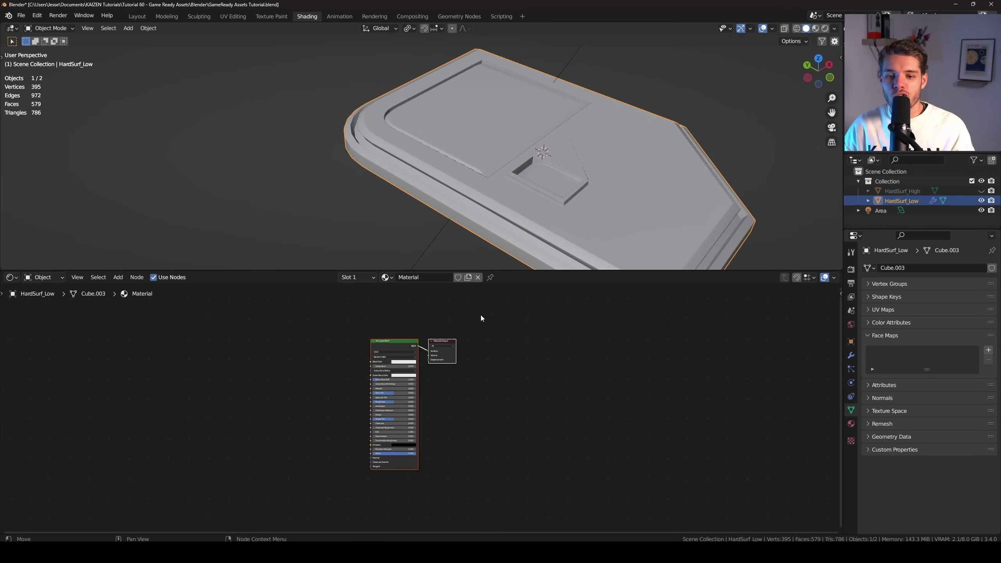
{"action": "scroll", "coordinate": [316, 336], "scroll_direction": "up", "scroll_amount": 3}
{"action": "key", "text": "shift+a"}
{"action": "left_click", "coordinate": [320, 337]}
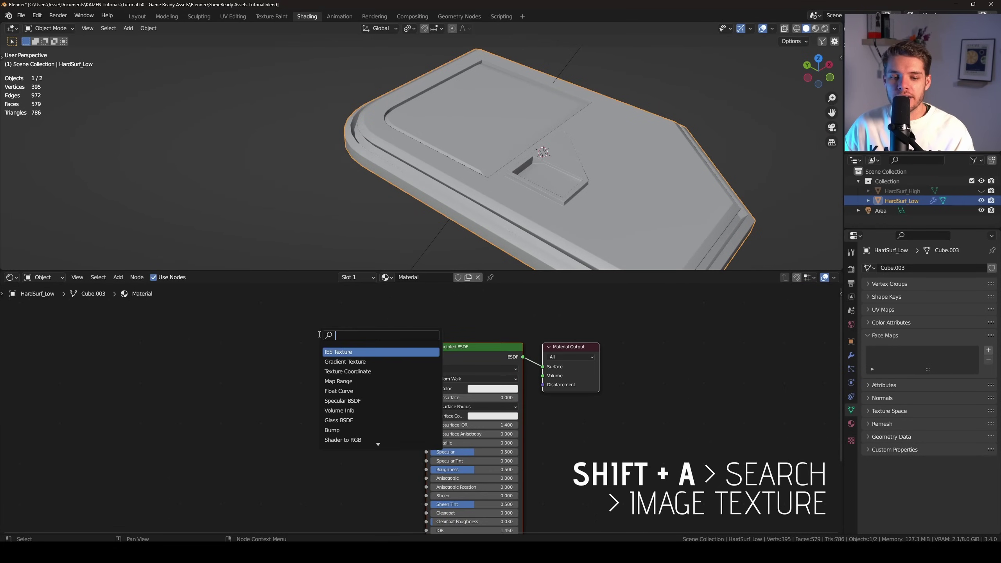
{"action": "type", "text": "image"}
{"action": "key", "text": "Return"}
{"action": "left_click", "coordinate": [299, 351]}
{"action": "left_click_drag", "start_coordinate": [337, 360], "coordinate": [411, 352]}
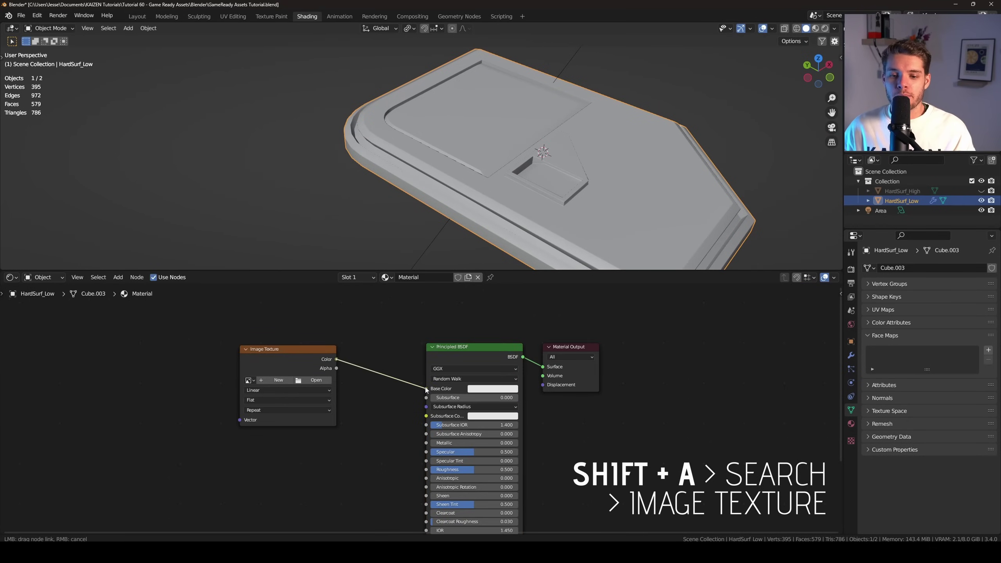
{"action": "left_click_drag", "start_coordinate": [427, 390], "coordinate": [427, 389]}
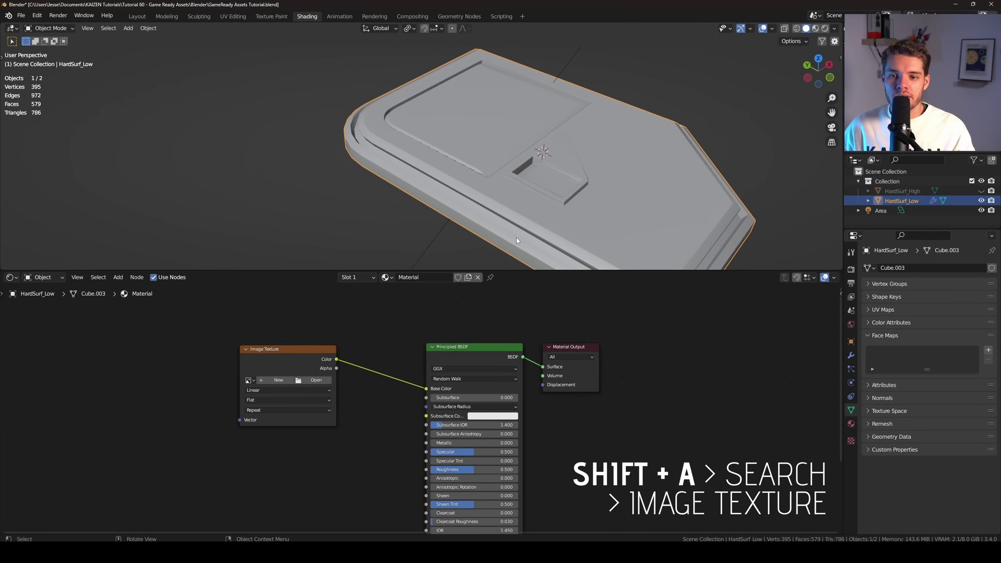
Create a new 2048×2048 UV Grid image named 'UVs' in the texture node
{"action": "left_click", "coordinate": [275, 380]}
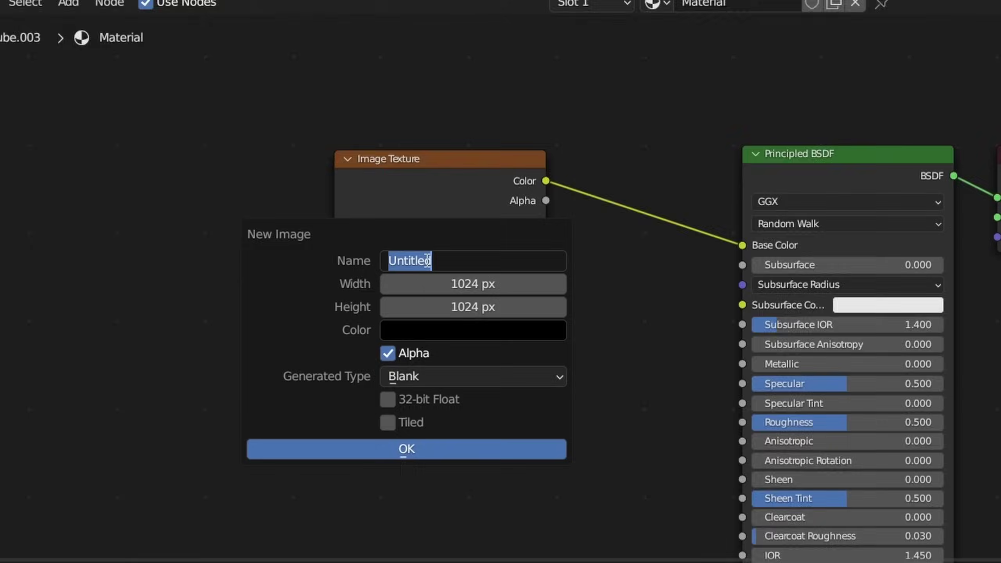
{"action": "type", "text": "UVs"}
{"action": "key", "text": "Return"}
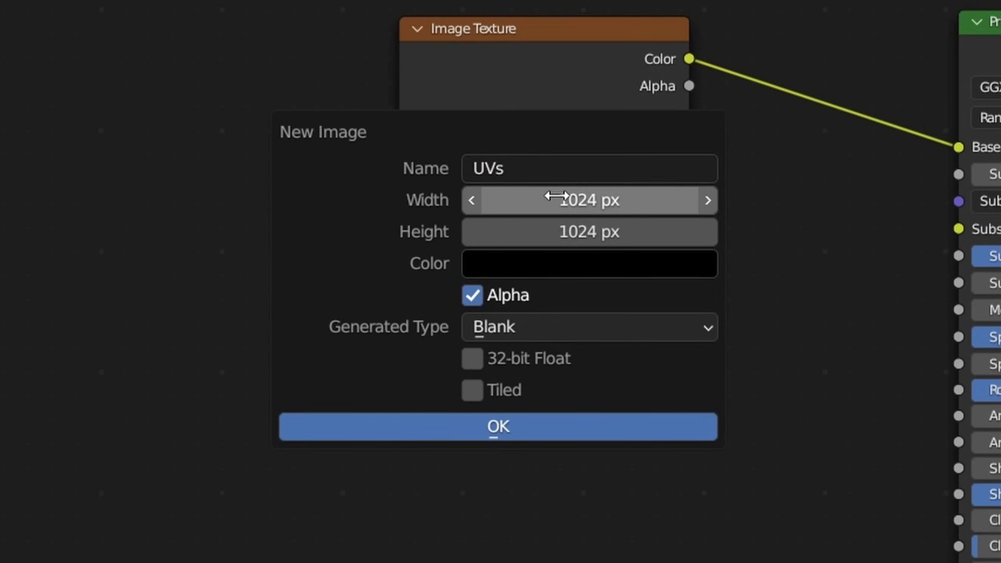
{"action": "left_click", "coordinate": [552, 197]}
{"action": "type", "text": "2048"}
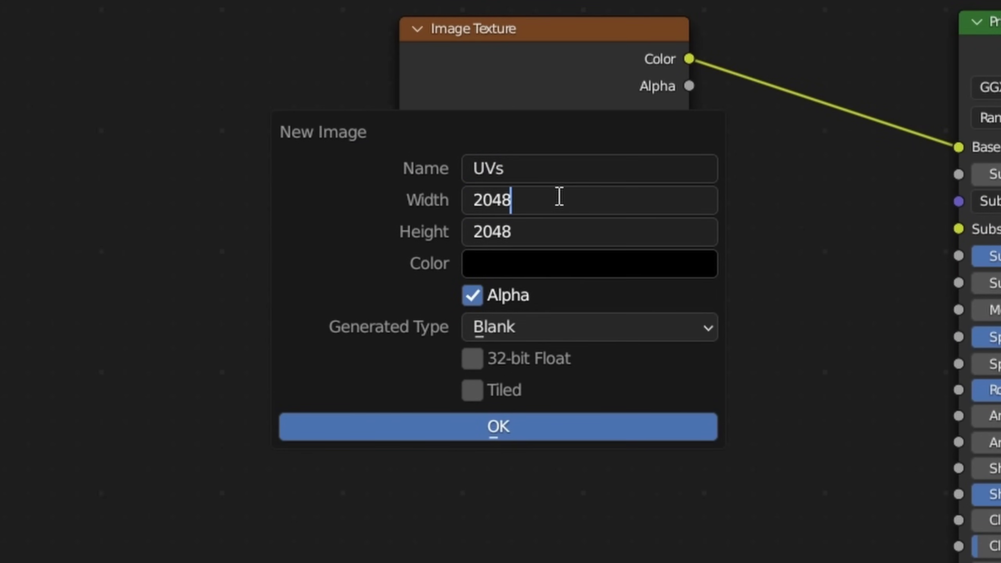
{"action": "key", "text": "Return"}
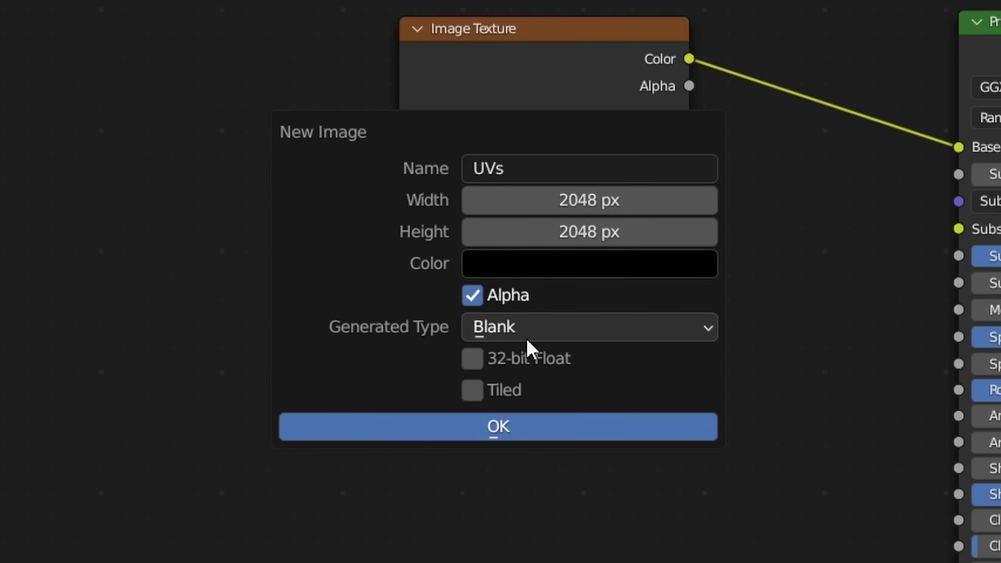
{"action": "left_click", "coordinate": [530, 333]}
{"action": "left_click", "coordinate": [524, 394]}
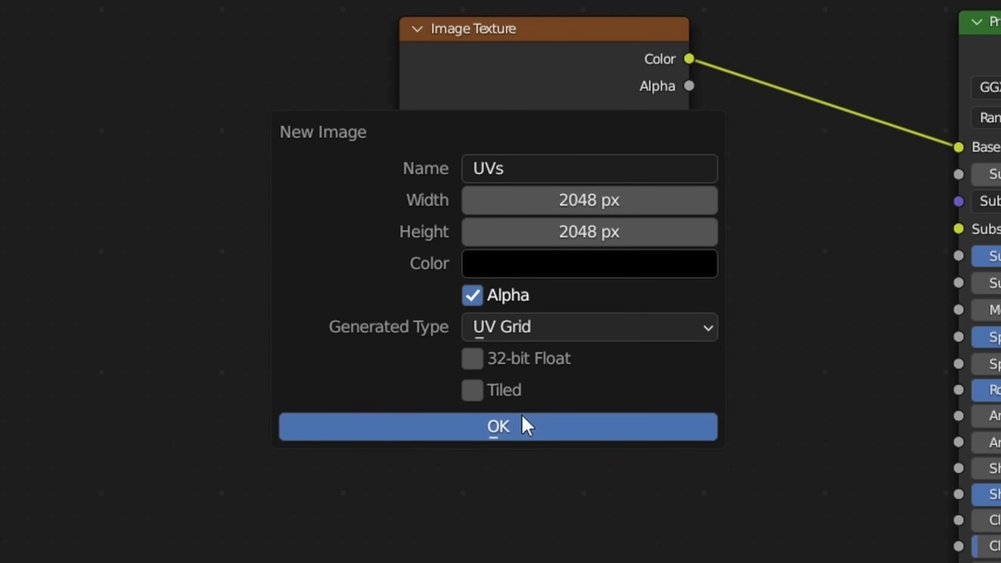
{"action": "left_click", "coordinate": [521, 415]}
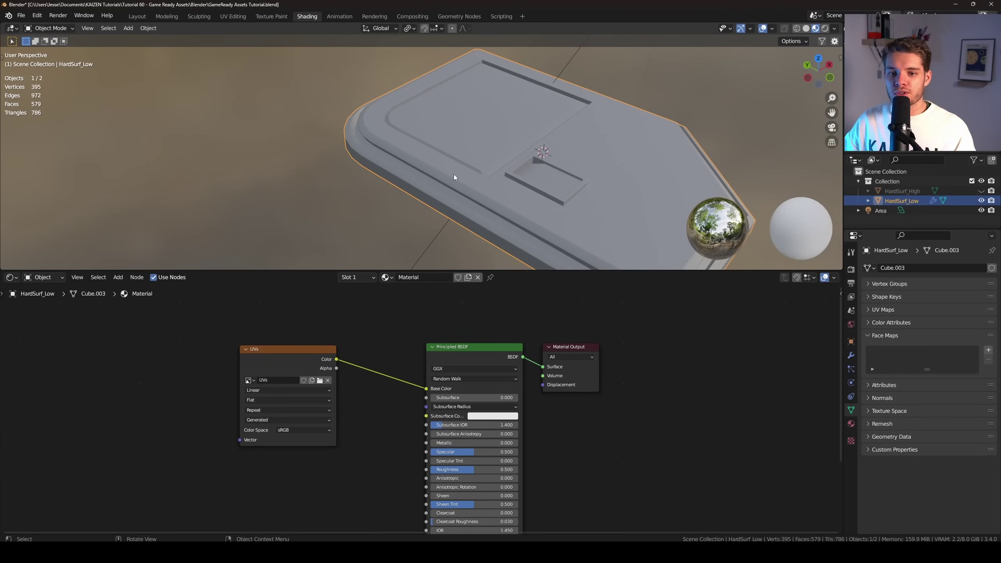
Unwrap the whole HardSurf_Low mesh, then open UV Editing with everything deselected
{"action": "key", "text": "Tab"}
{"action": "key", "text": "a"}
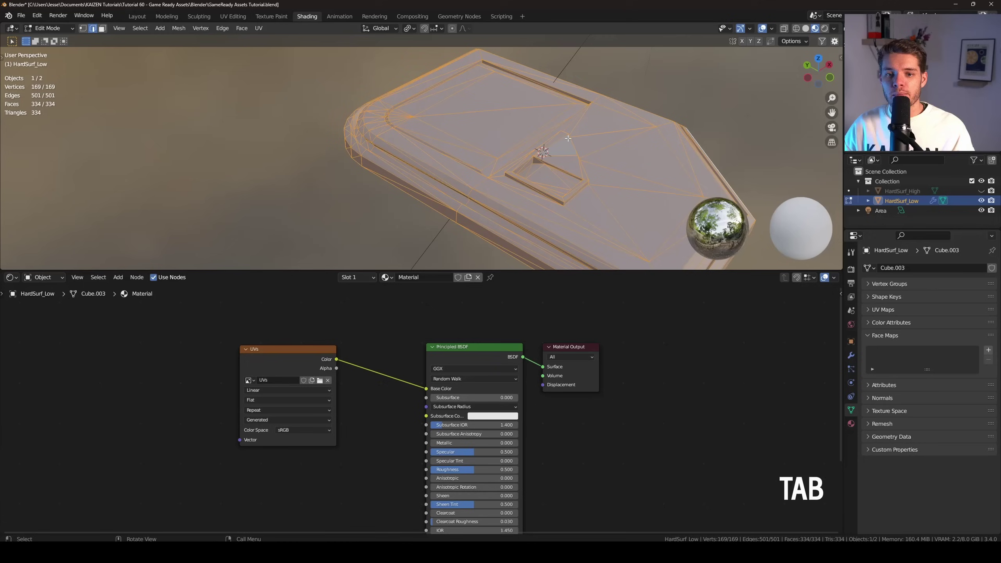
{"action": "key", "text": "u"}
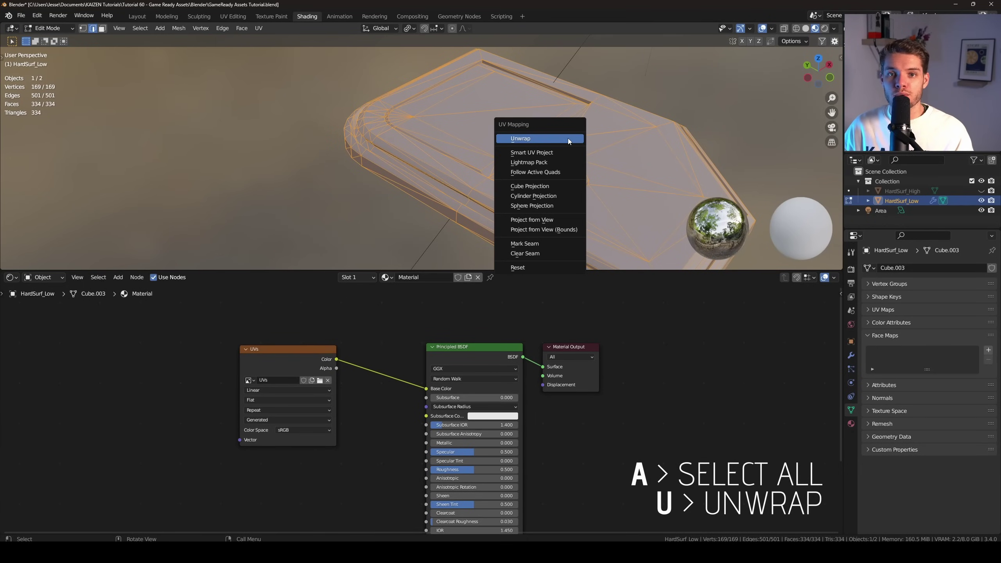
{"action": "left_click", "coordinate": [568, 138]}
{"action": "key", "text": "Tab"}
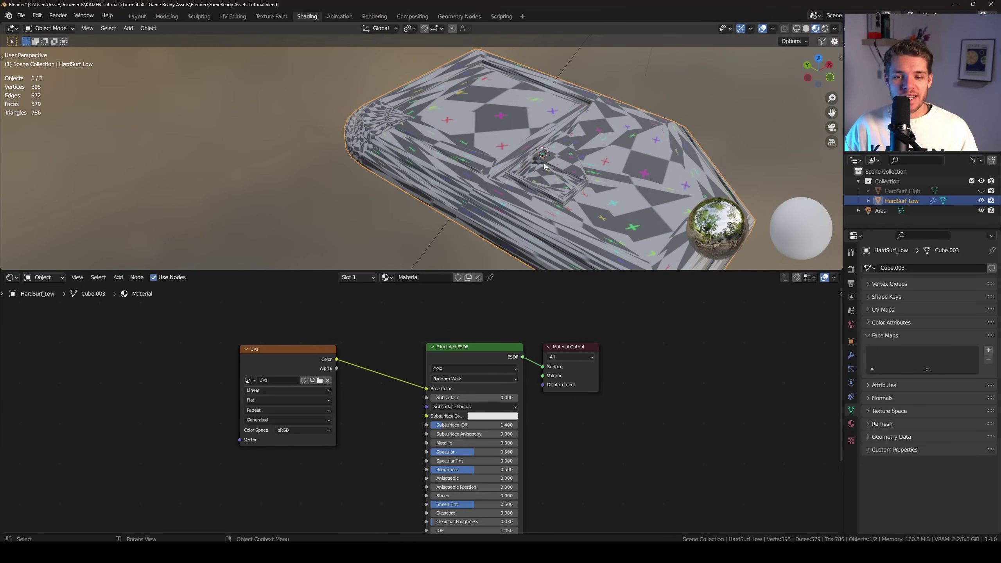
{"action": "left_click", "coordinate": [233, 16]}
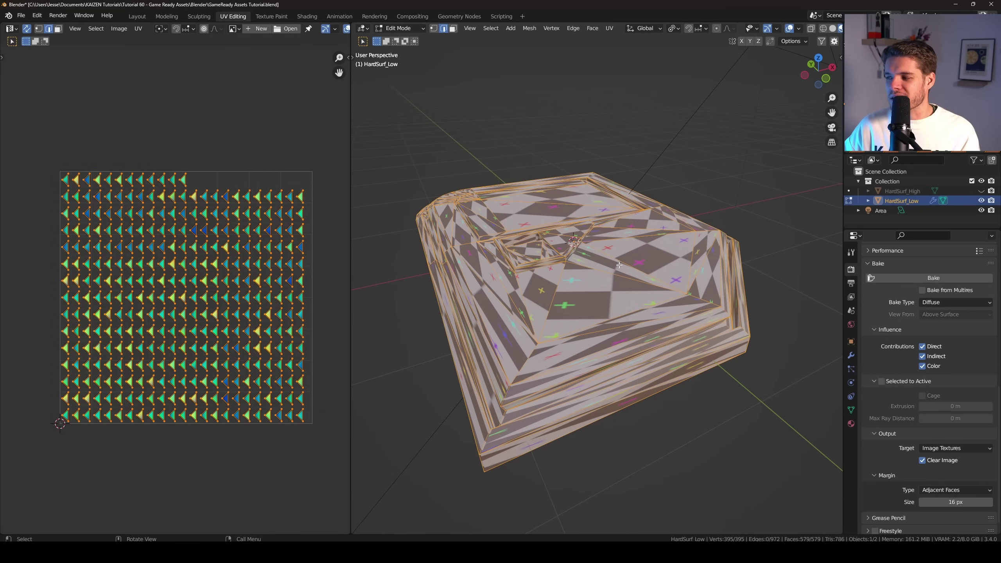
{"action": "key", "text": "alt+a"}
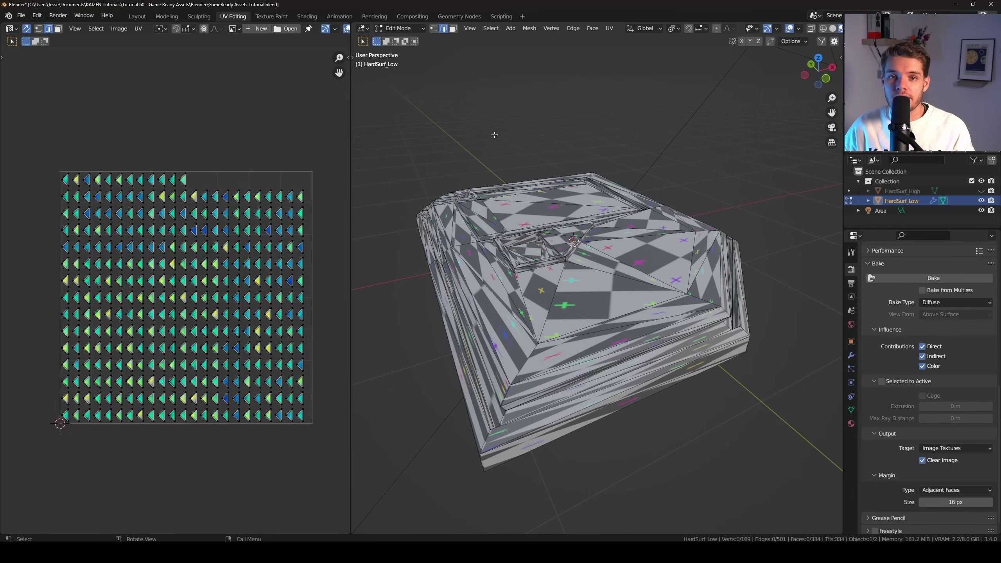
Select all sharp edges of the panel and mark them as seams
{"action": "left_click", "coordinate": [491, 28]}
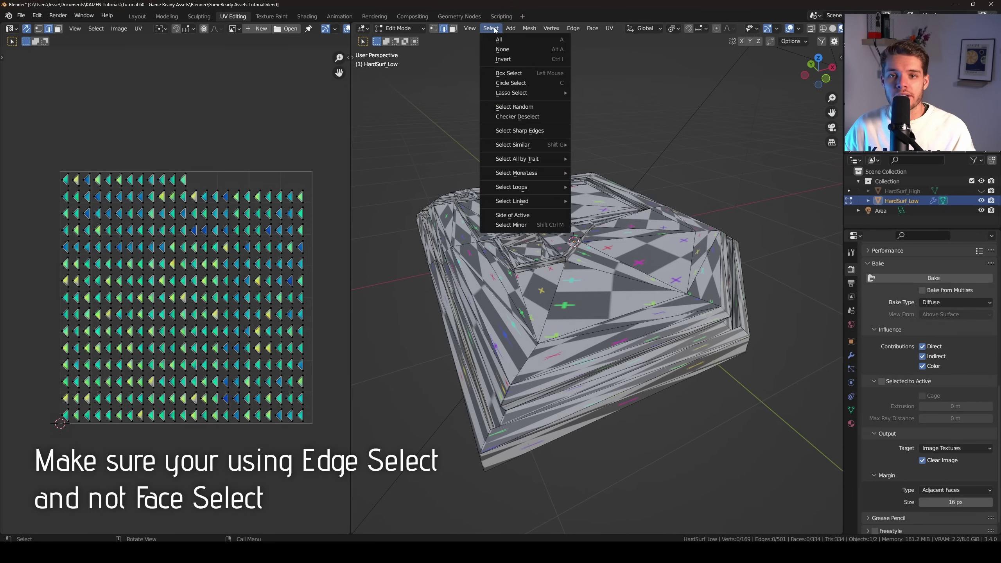
{"action": "left_click", "coordinate": [525, 132]}
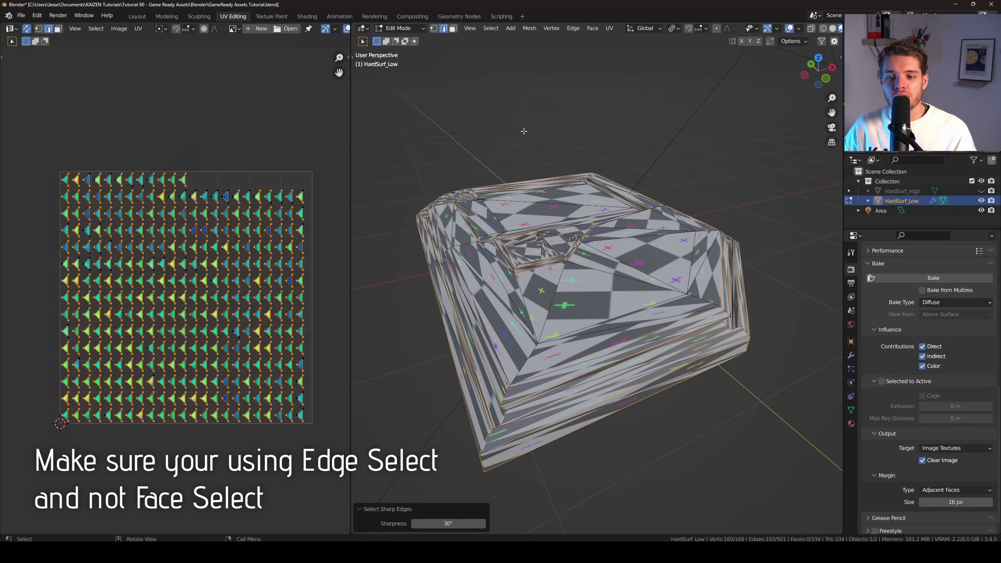
{"action": "right_click", "coordinate": [609, 241]}
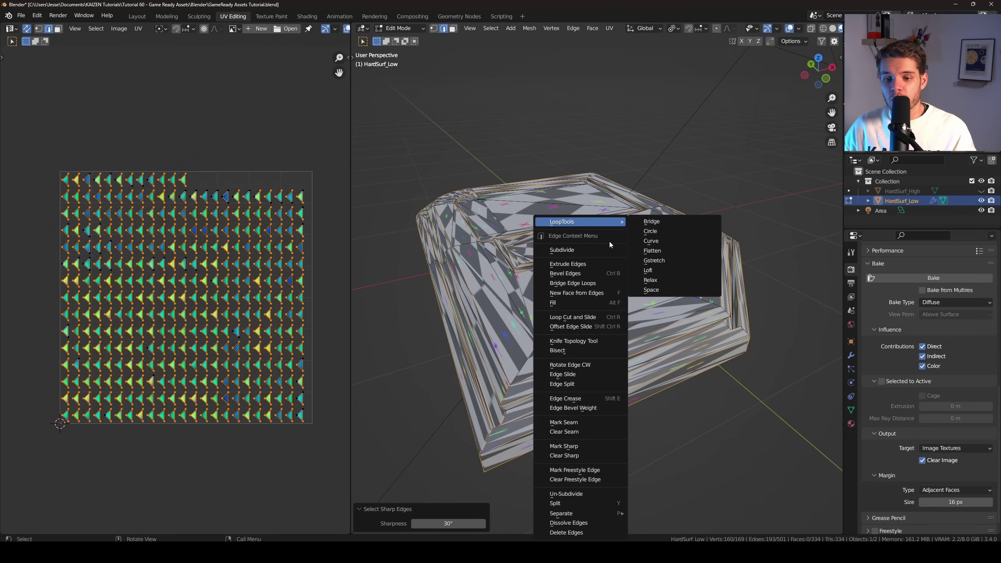
{"action": "left_click", "coordinate": [583, 422]}
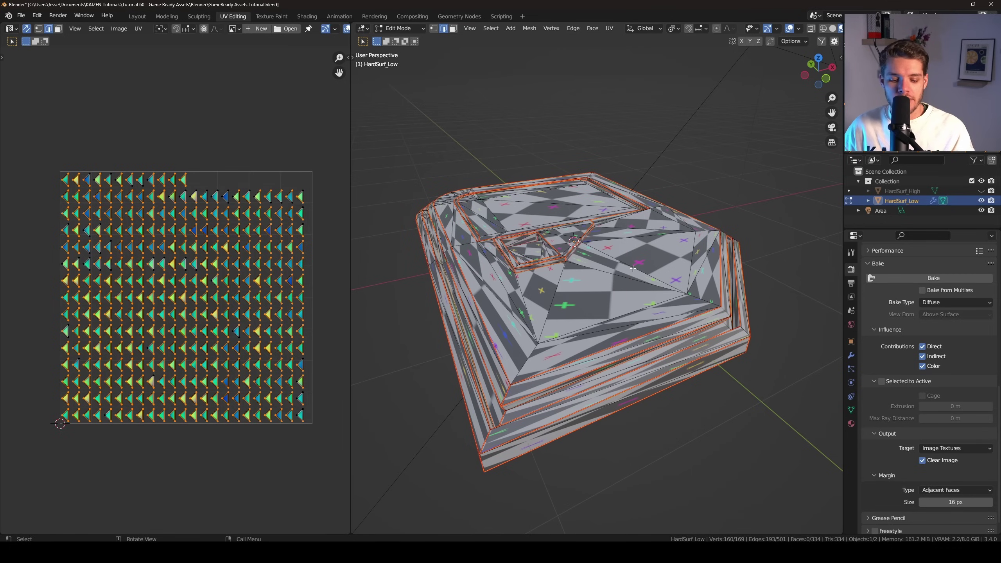
Re-unwrap the whole mesh using the Conformal method and view it from the top
{"action": "key", "text": "a"}
{"action": "key", "text": "u"}
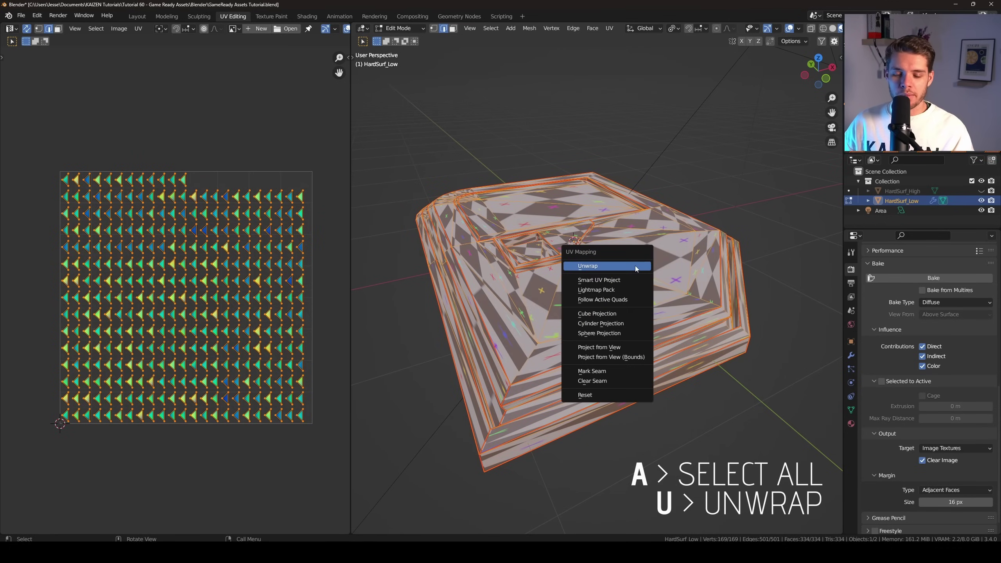
{"action": "left_click", "coordinate": [633, 267]}
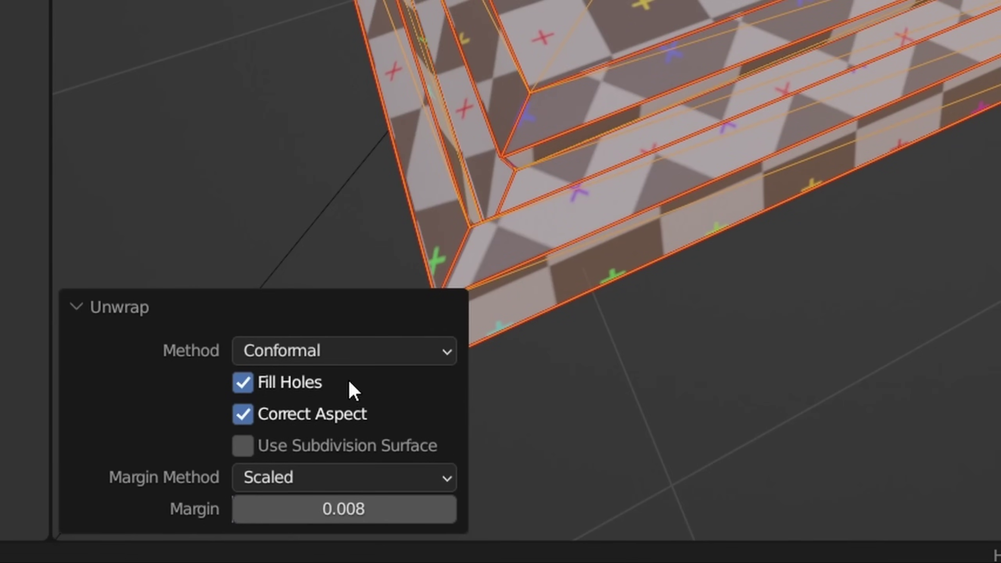
{"action": "left_click", "coordinate": [452, 473]}
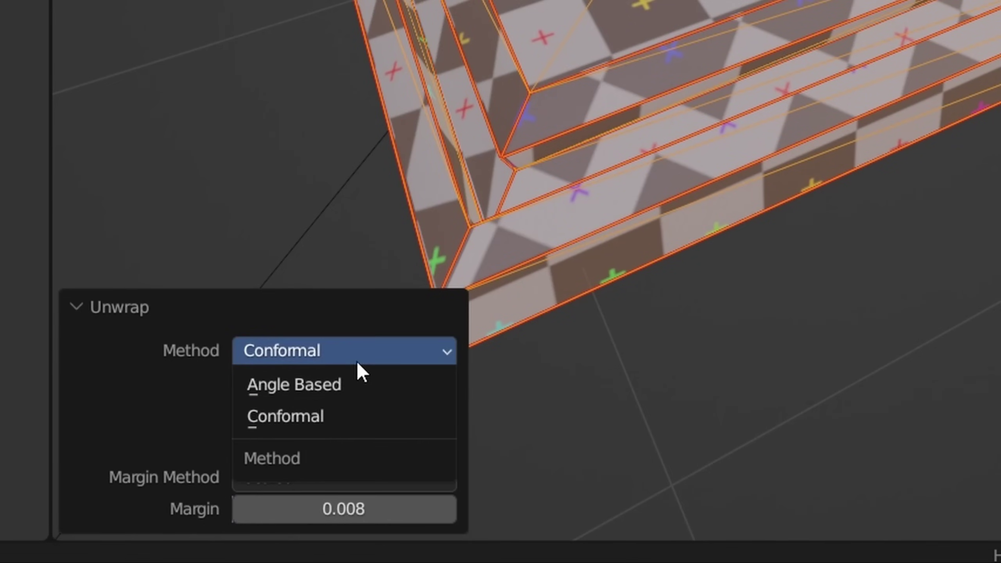
{"action": "left_click", "coordinate": [441, 482]}
{"action": "left_click", "coordinate": [327, 350]}
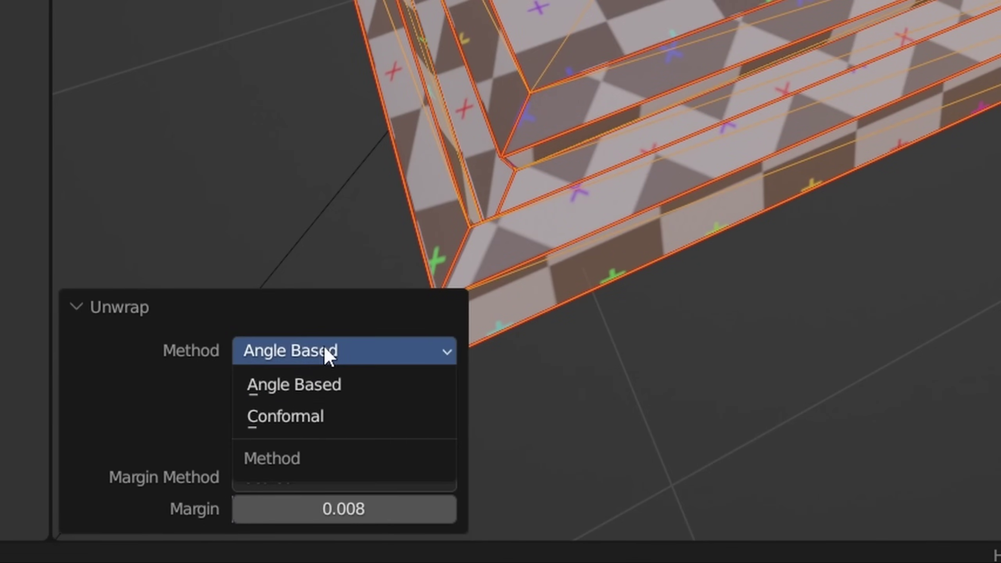
{"action": "left_click", "coordinate": [373, 411]}
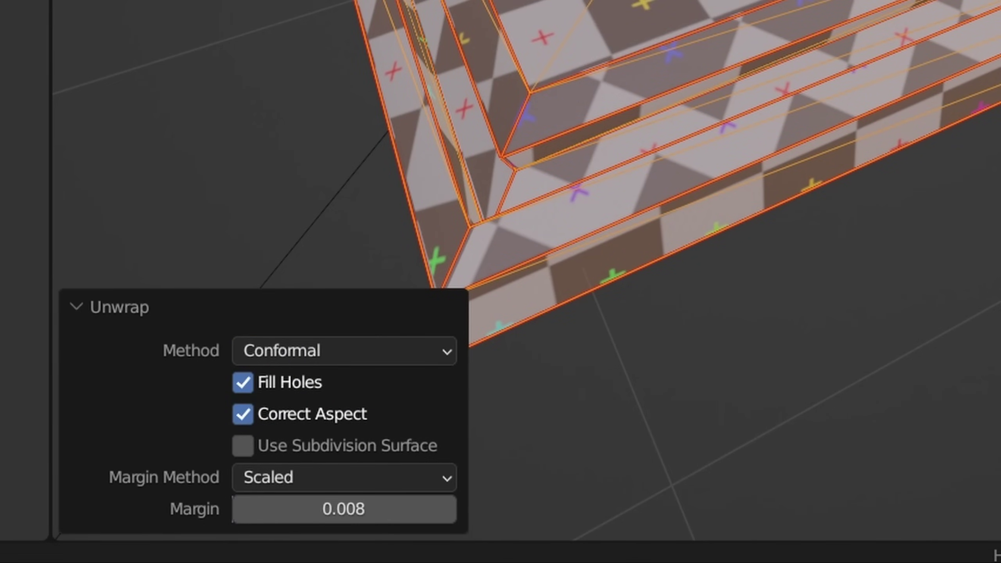
{"action": "key", "text": "KP_7"}
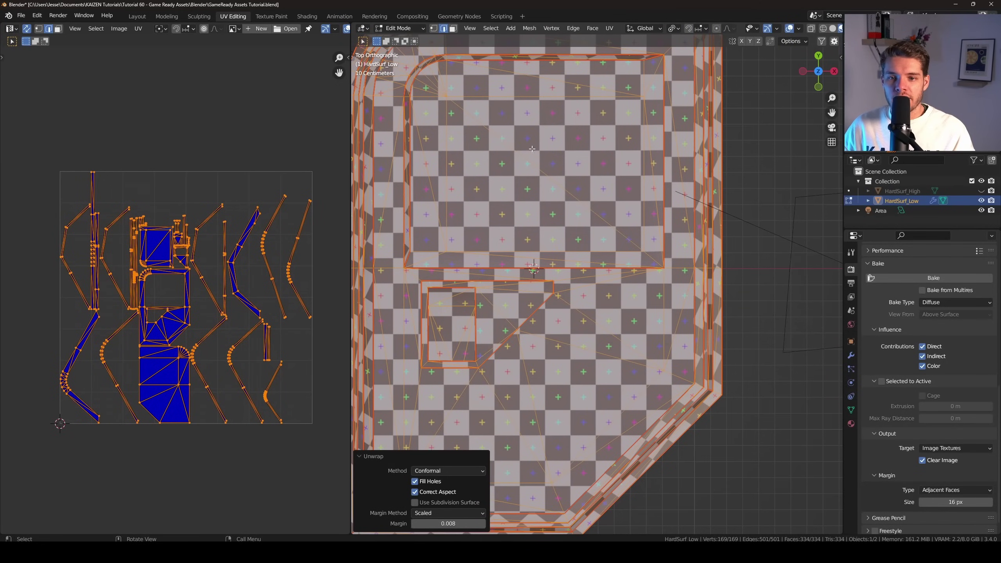
Orbit to the panel's side and select its two front side faces
{"action": "middle_click_drag", "start_coordinate": [532, 164], "coordinate": [591, 174], "text": "shift"}
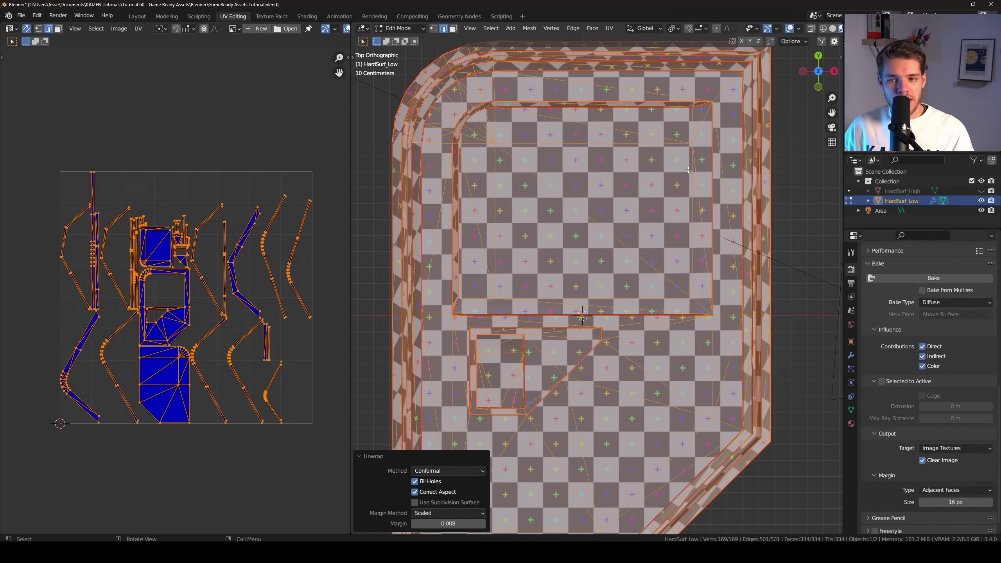
{"action": "scroll", "coordinate": [679, 185], "scroll_direction": "down", "scroll_amount": 3}
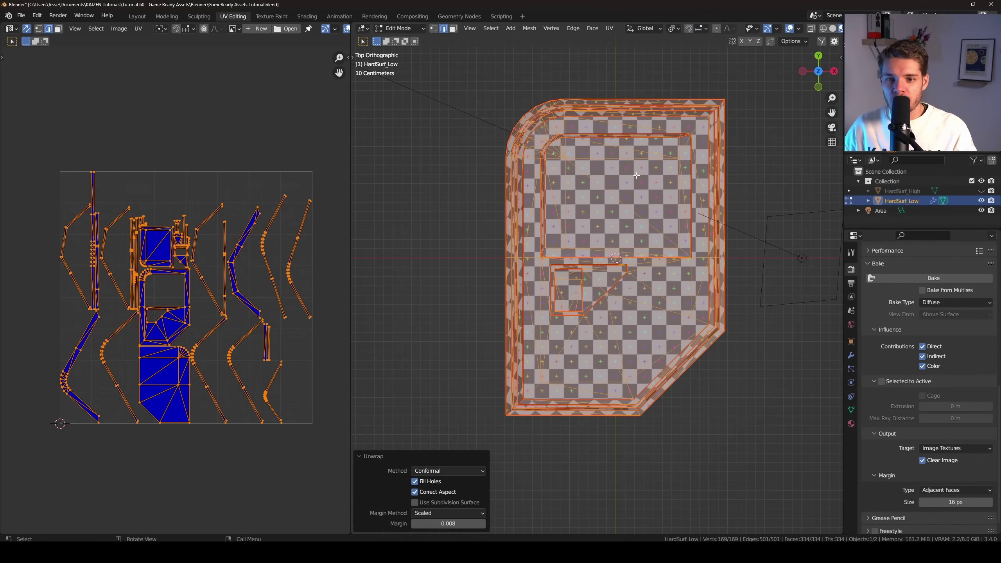
{"action": "scroll", "coordinate": [676, 234], "scroll_direction": "up", "scroll_amount": 3}
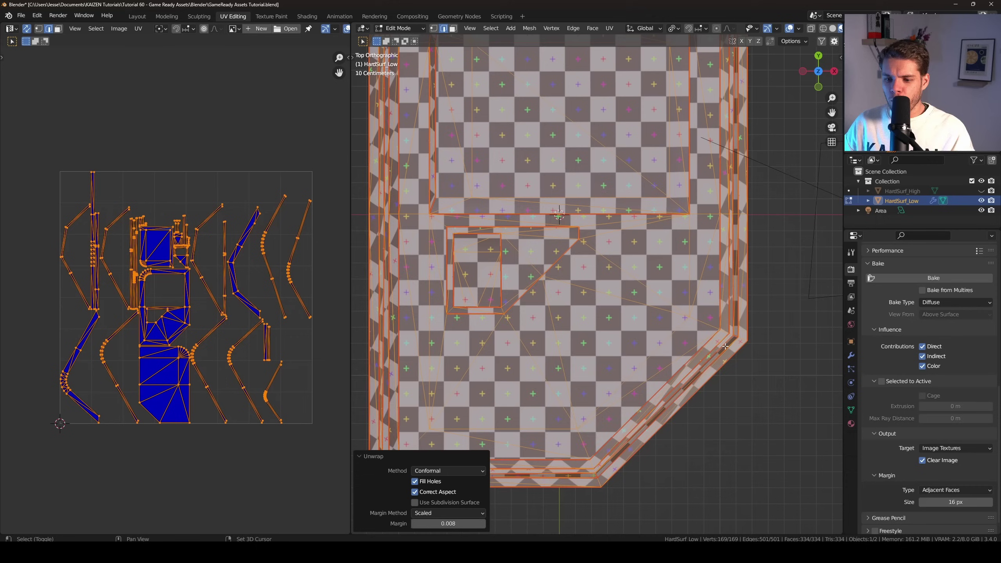
{"action": "middle_click_drag", "start_coordinate": [675, 234], "coordinate": [459, 288]}
{"action": "key", "text": "alt+a"}
{"action": "key", "text": "3"}
{"action": "left_click", "coordinate": [512, 286]}
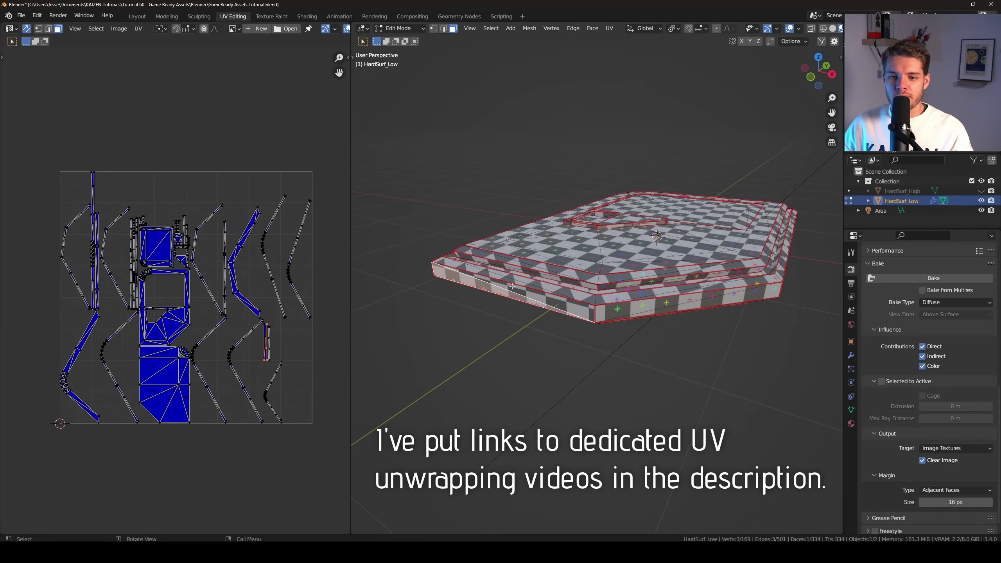
{"action": "left_click", "coordinate": [609, 309]}
{"action": "mouse_move", "coordinate": [609, 309]}
{"action": "middle_mouse_down"}
{"action": "mouse_move", "coordinate": [632, 255]}
{"action": "mouse_move", "coordinate": [601, 307]}
{"action": "middle_mouse_up"}
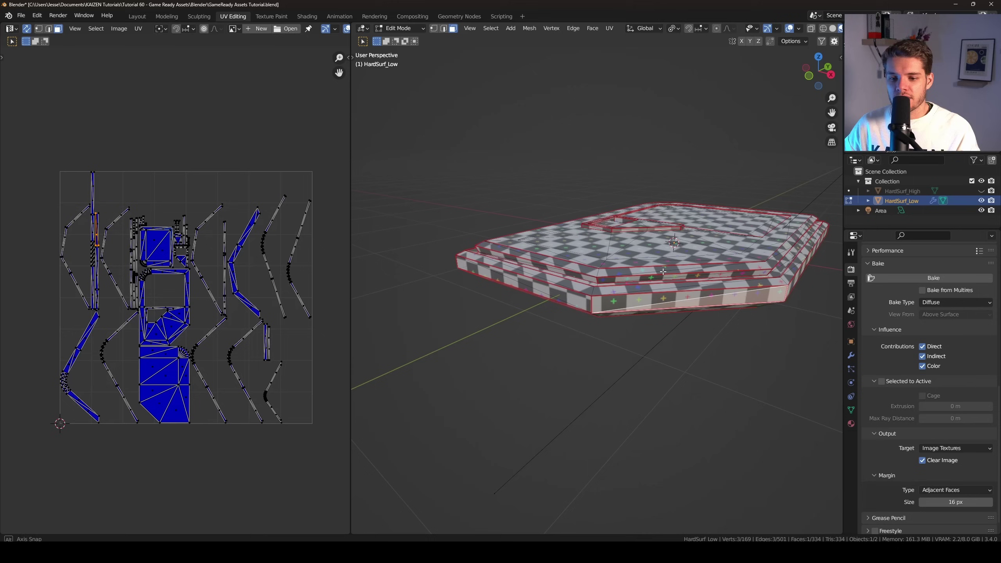
Select two edges on the panel's side and clear their seams
{"action": "key", "text": "2"}
{"action": "left_click", "coordinate": [601, 307]}
{"action": "middle_click_drag", "start_coordinate": [705, 248], "coordinate": [603, 270]}
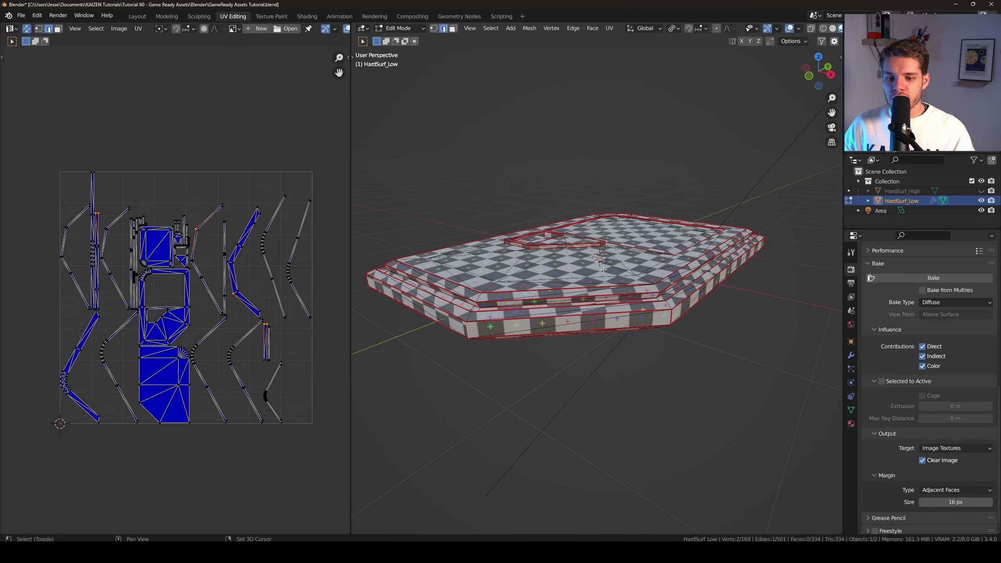
{"action": "left_click", "coordinate": [671, 318], "text": "shift"}
{"action": "middle_click_drag", "start_coordinate": [671, 318], "coordinate": [561, 253]}
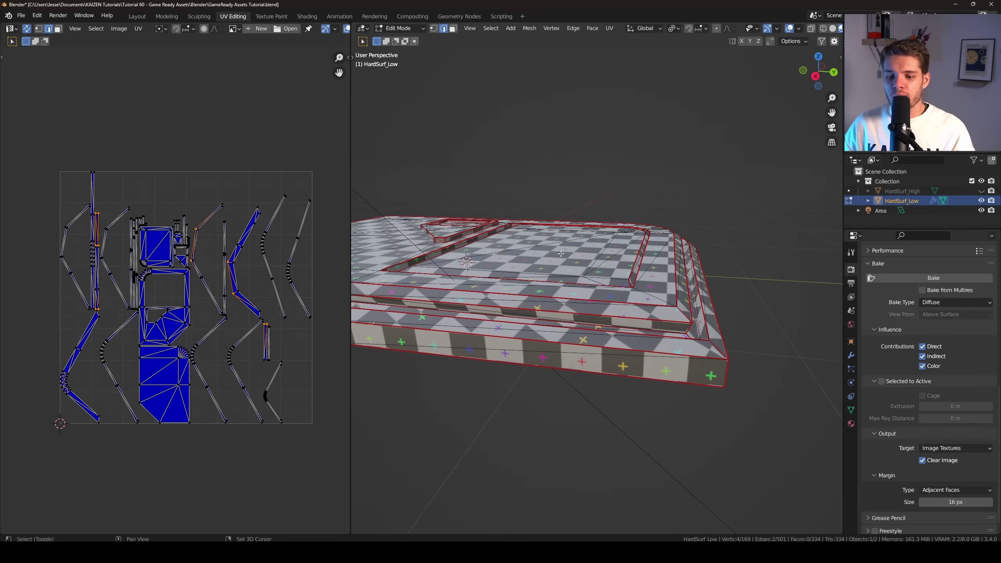
{"action": "middle_click_drag", "start_coordinate": [753, 331], "coordinate": [413, 321]}
{"action": "scroll", "coordinate": [413, 320], "scroll_direction": "up", "scroll_amount": 5}
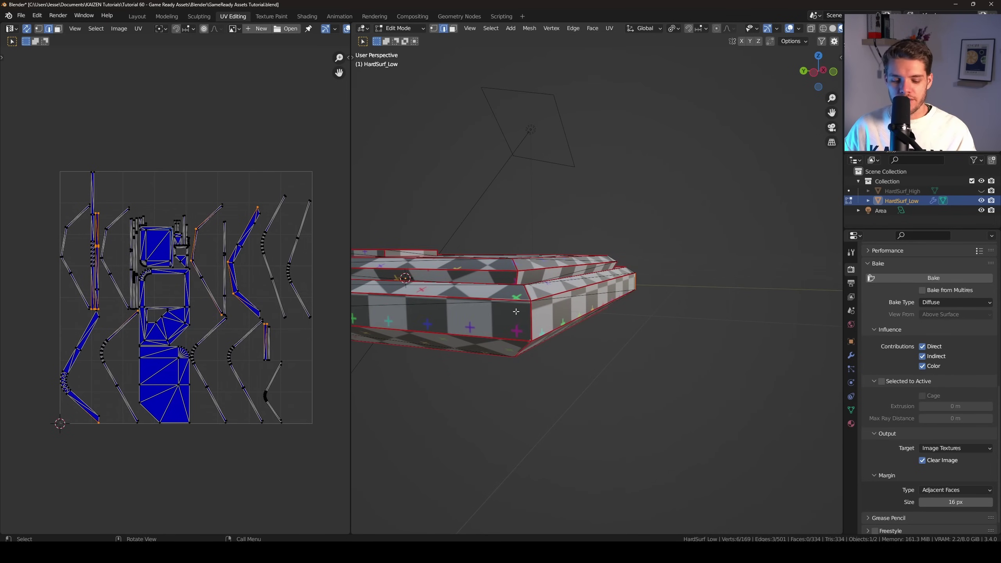
{"action": "key", "text": "ctrl+e"}
{"action": "left_click", "coordinate": [544, 308]}
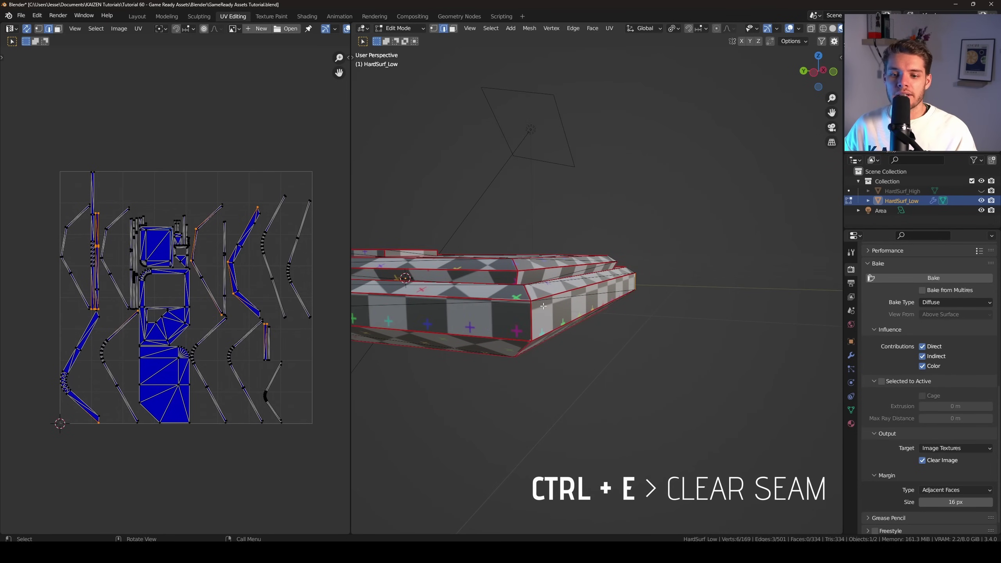
Re-unwrap the whole panel and turn on Live Unwrap
{"action": "key", "text": "a"}
{"action": "middle_click_drag", "start_coordinate": [560, 292], "coordinate": [698, 272]}
{"action": "key", "text": "u"}
{"action": "left_click", "coordinate": [615, 243]}
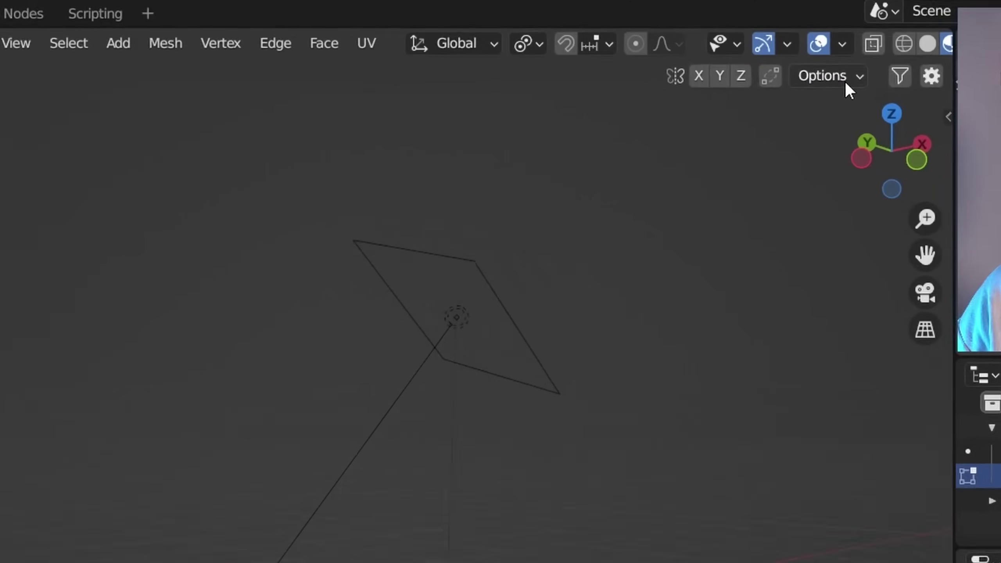
{"action": "left_click", "coordinate": [802, 42]}
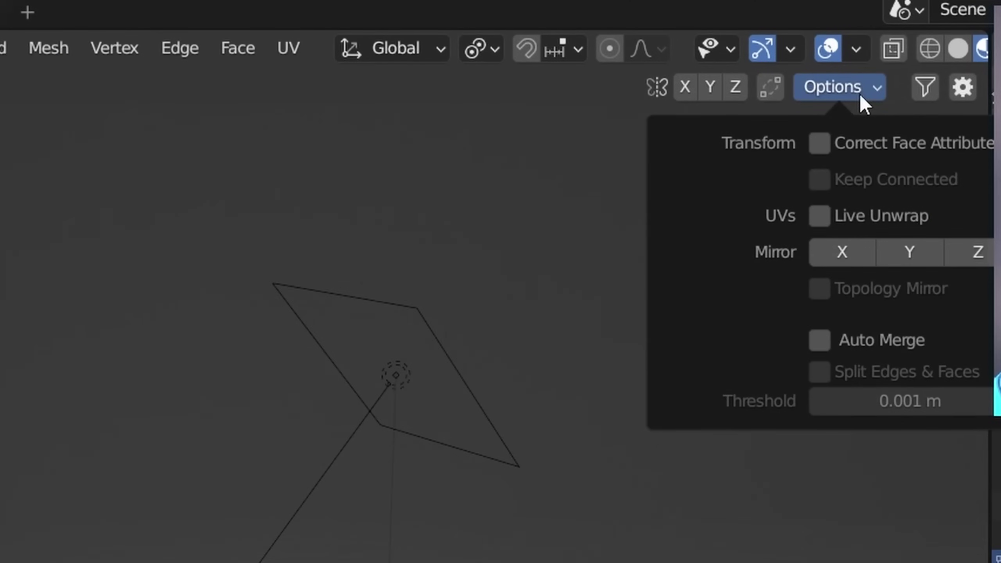
{"action": "left_click", "coordinate": [826, 218]}
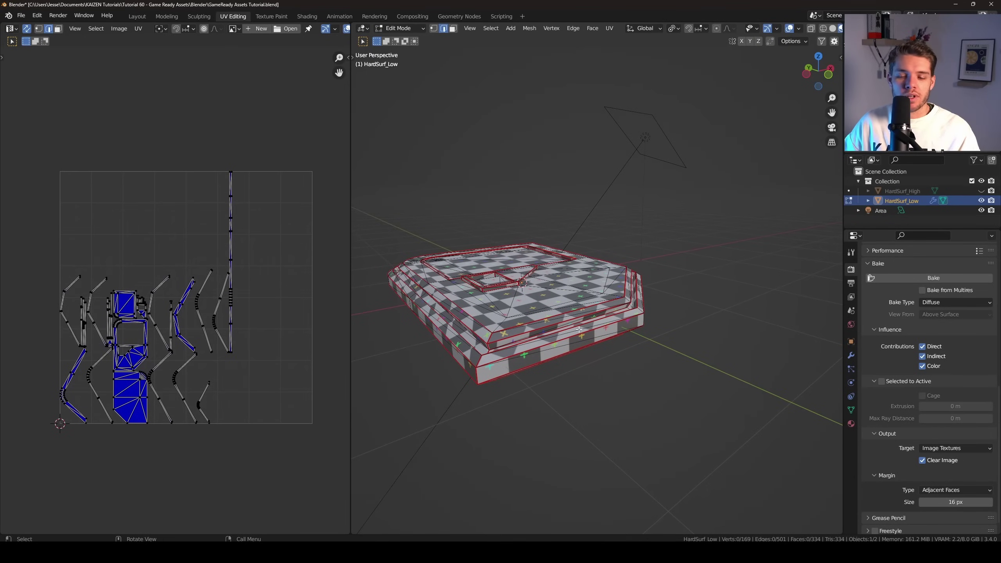
Clear the seam on one side edge and mark seams around the upper rounded part
{"action": "middle_click_drag", "start_coordinate": [580, 330], "coordinate": [538, 318]}
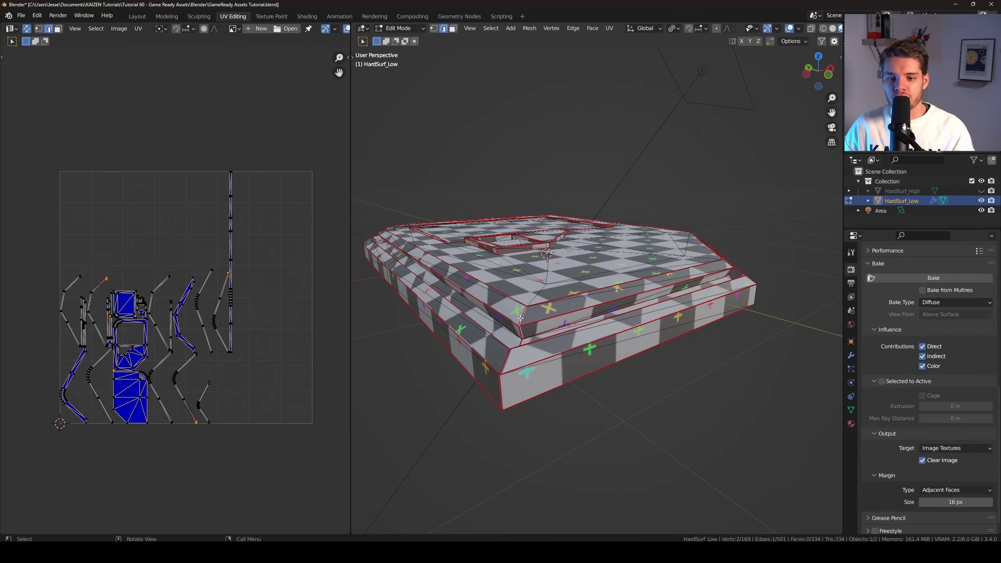
{"action": "right_click", "coordinate": [521, 320]}
{"action": "left_click", "coordinate": [535, 316]}
{"action": "key", "text": "KP_7"}
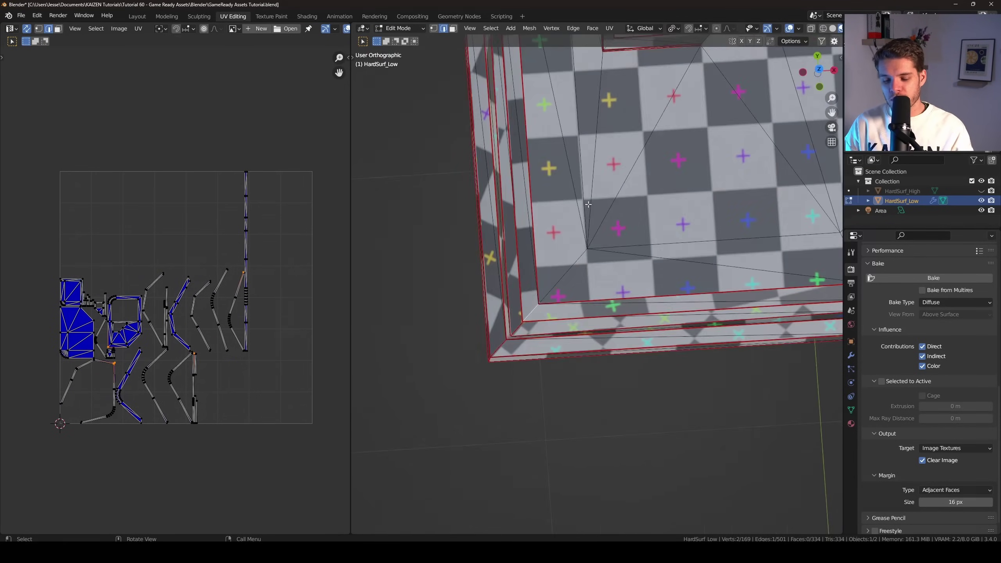
{"action": "scroll", "coordinate": [552, 216], "scroll_direction": "down", "scroll_amount": 4}
{"action": "middle_click_drag", "start_coordinate": [552, 217], "coordinate": [524, 469], "text": "shift"}
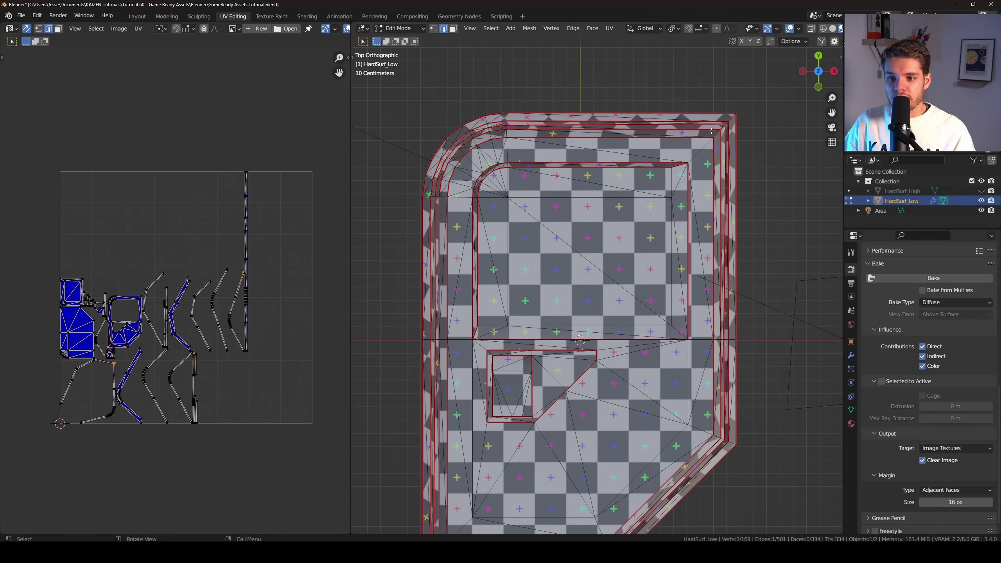
{"action": "key", "text": "ctrl+e"}
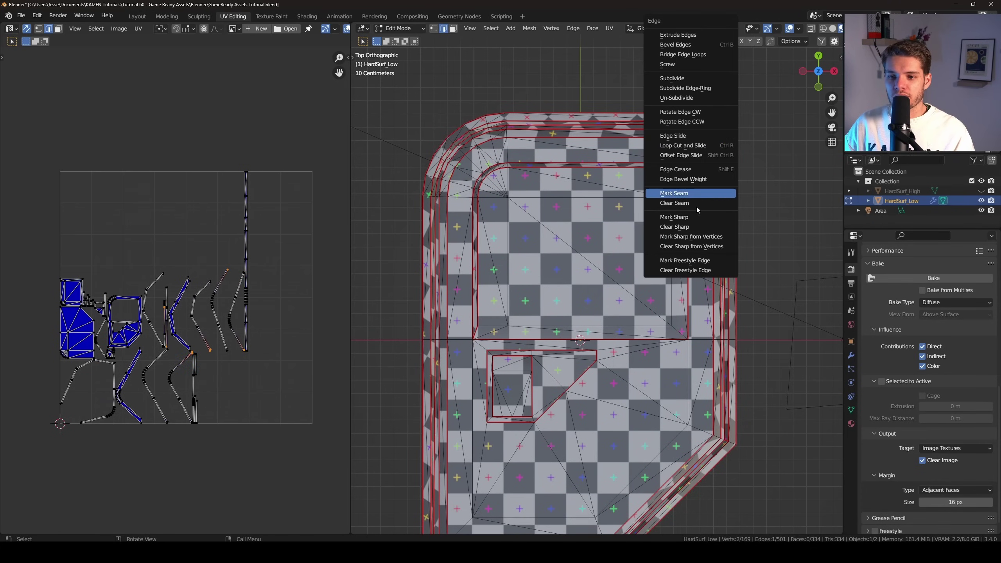
{"action": "left_click", "coordinate": [690, 193]}
Clear seams on the underside's side faces and along the bottom-left corner loop
{"action": "middle_click_drag", "start_coordinate": [690, 193], "coordinate": [476, 139]}
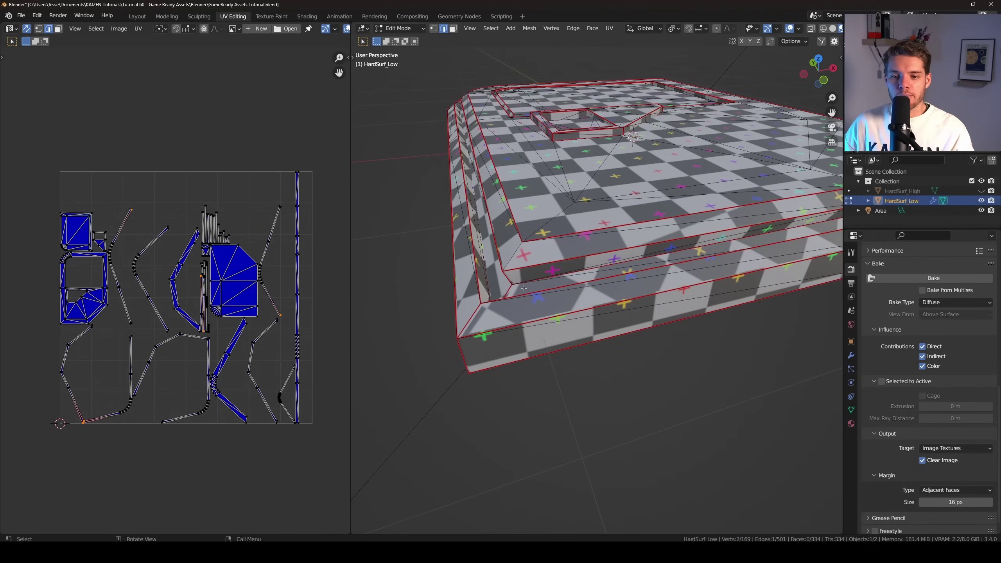
{"action": "mouse_move", "coordinate": [526, 273]}
{"action": "middle_mouse_down"}
{"action": "mouse_move", "coordinate": [543, 279]}
{"action": "mouse_move", "coordinate": [542, 269]}
{"action": "middle_mouse_up"}
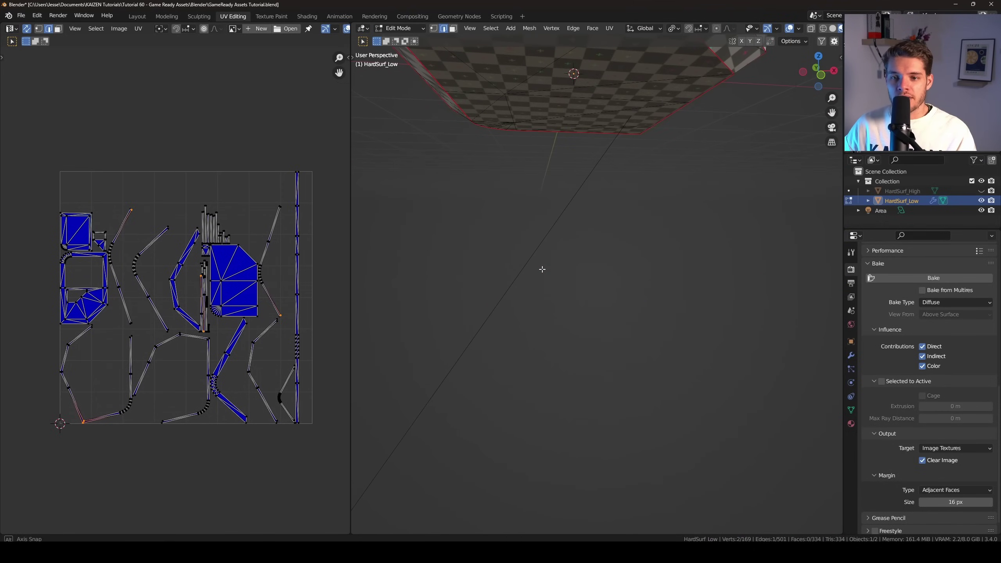
{"action": "middle_click_drag", "start_coordinate": [540, 220], "coordinate": [561, 159]}
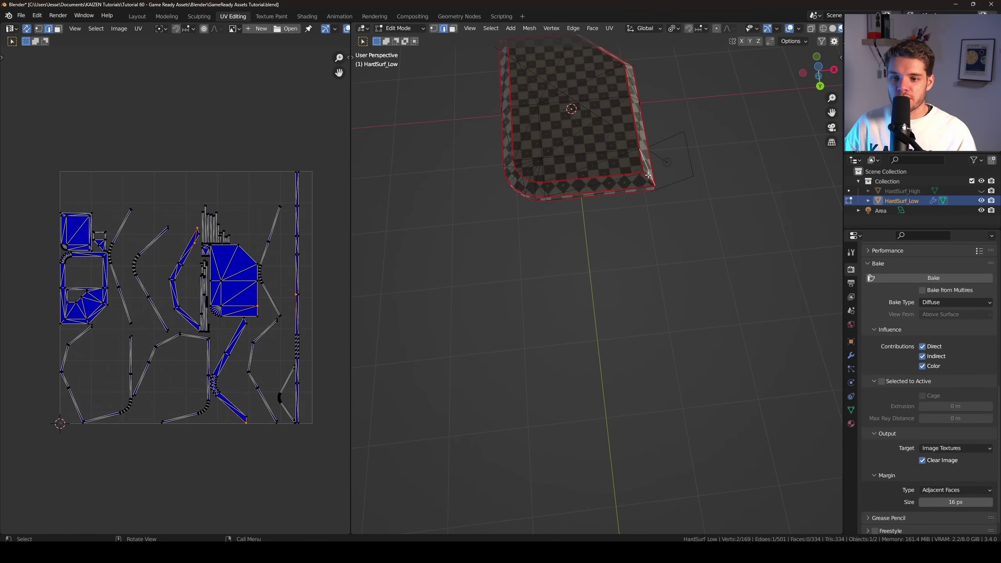
{"action": "key", "text": "ctrl+e"}
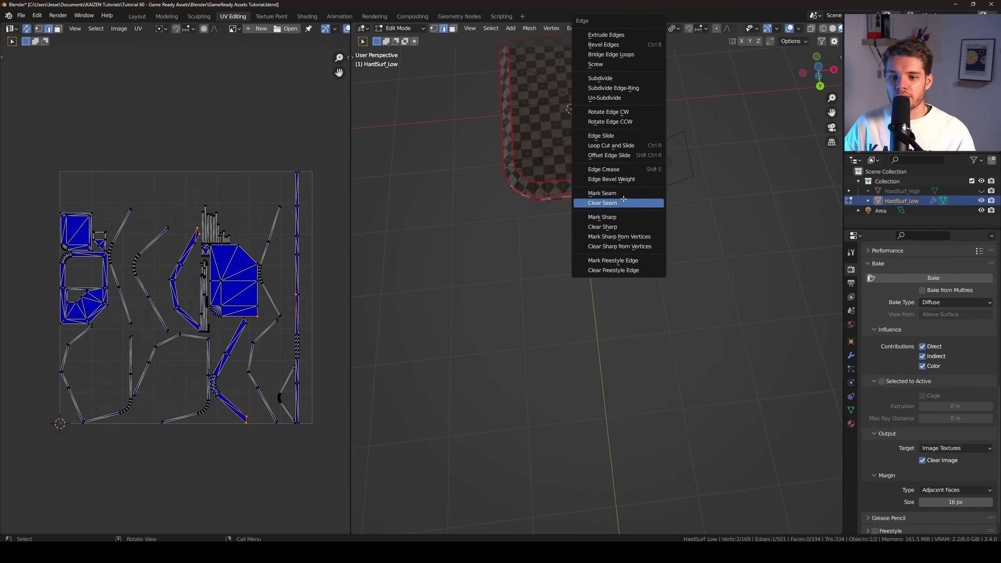
{"action": "left_click", "coordinate": [623, 202]}
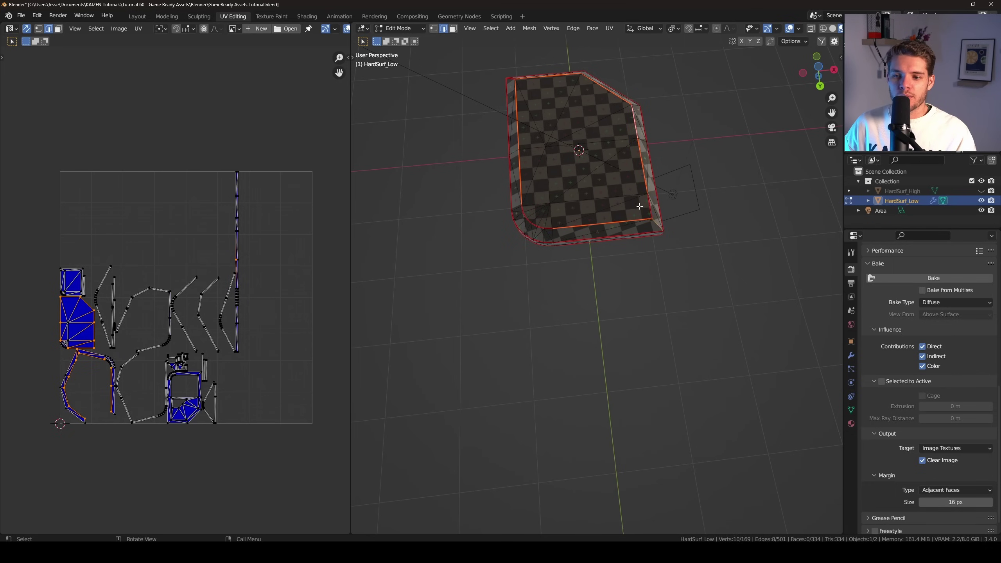
{"action": "left_click", "coordinate": [530, 215], "text": "ctrl"}
{"action": "middle_click_drag", "start_coordinate": [530, 215], "coordinate": [492, 126]}
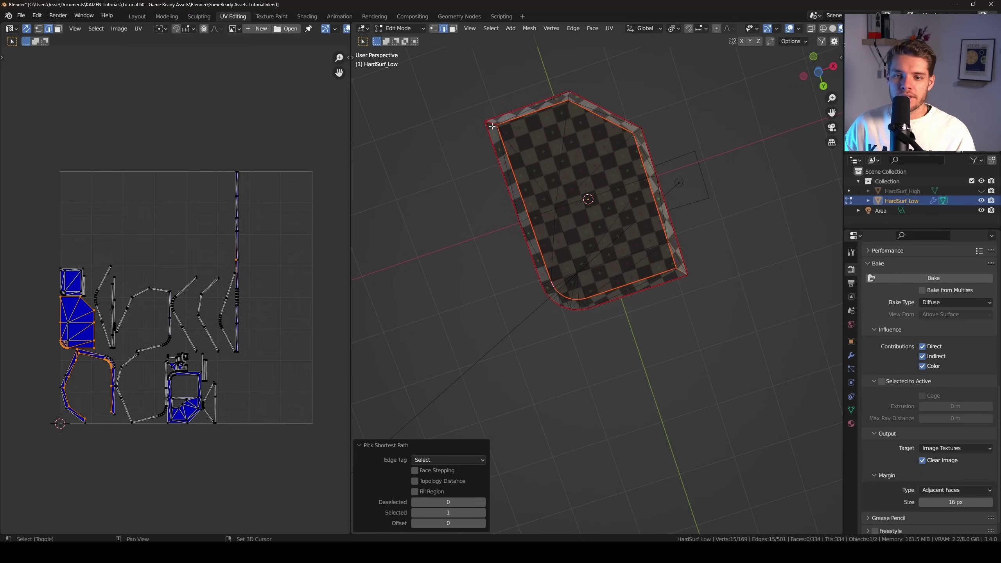
{"action": "left_click", "coordinate": [492, 126], "text": "shift"}
{"action": "key", "text": "ctrl+e"}
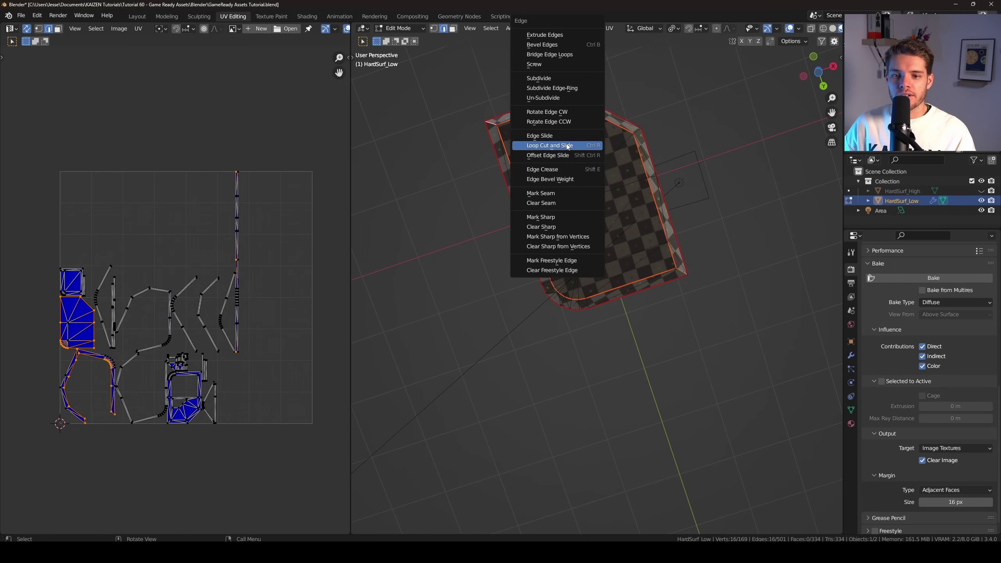
{"action": "left_click", "coordinate": [560, 203]}
Apply a seam change to one more edge path, then return to Object Mode
{"action": "middle_click_drag", "start_coordinate": [548, 112], "coordinate": [451, 379]}
{"action": "left_click", "coordinate": [450, 380], "text": "shift"}
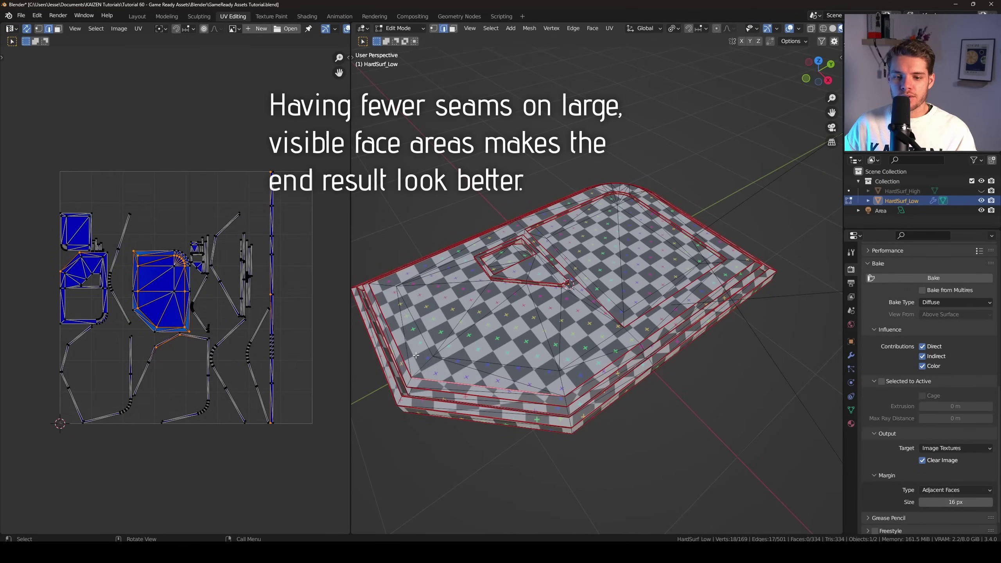
{"action": "left_click", "coordinate": [533, 368], "text": "ctrl"}
{"action": "middle_click_drag", "start_coordinate": [533, 368], "coordinate": [571, 201]}
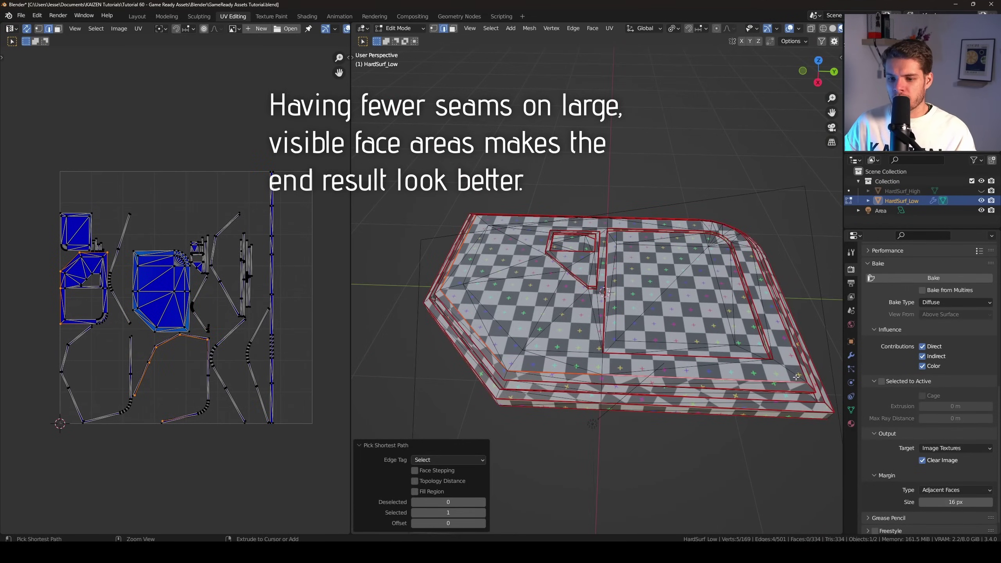
{"action": "middle_click_drag", "start_coordinate": [797, 377], "coordinate": [670, 316]}
{"action": "left_click", "coordinate": [591, 276], "text": "ctrl"}
{"action": "key", "text": "ctrl+e"}
{"action": "left_click", "coordinate": [472, 178]}
{"action": "middle_click_drag", "start_coordinate": [473, 177], "coordinate": [492, 299]}
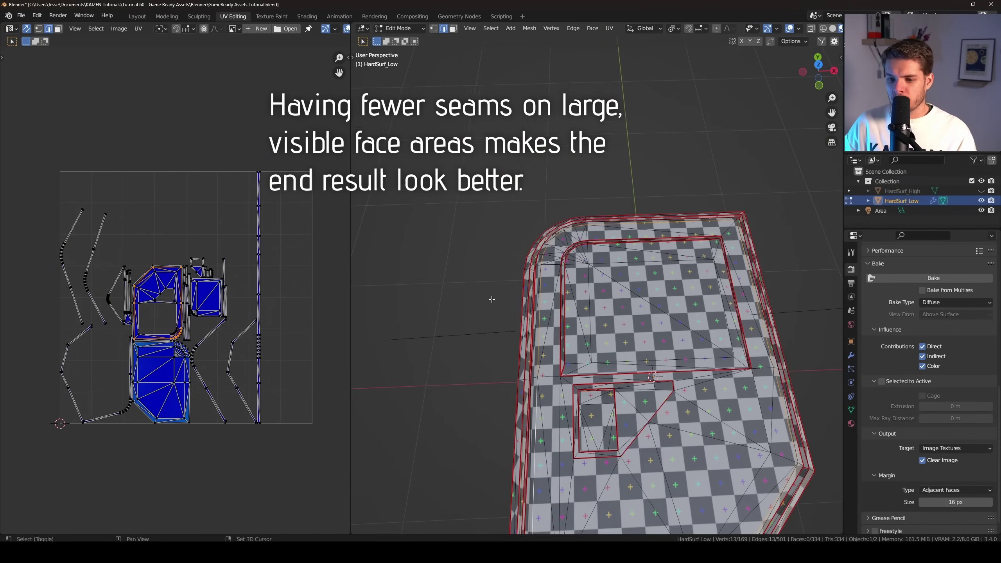
{"action": "key", "text": "KP_7"}
{"action": "key", "text": "Tab"}
{"action": "middle_click_drag", "start_coordinate": [580, 343], "coordinate": [540, 359]}
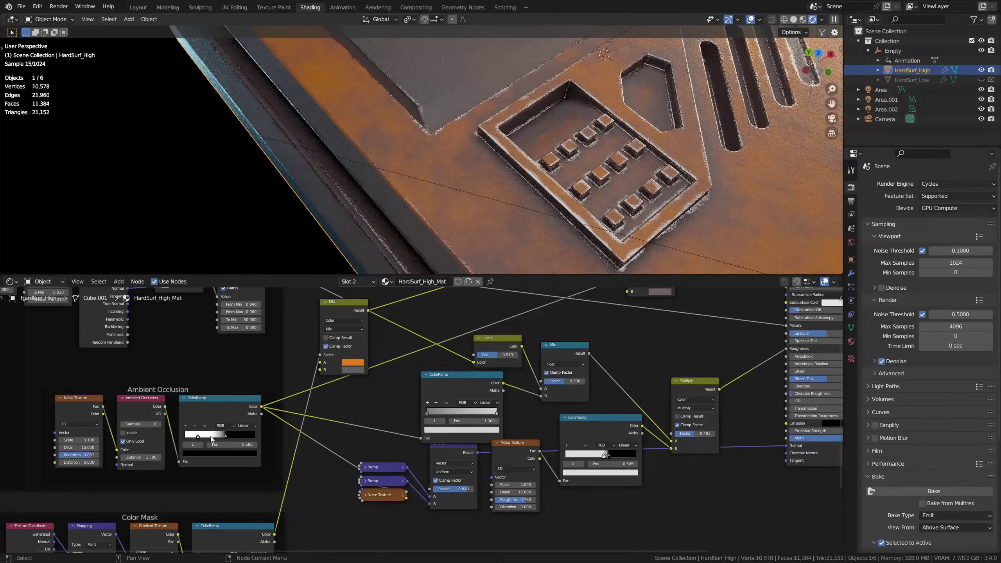
Slide the first Ambient Occlusion ColorRamp stop right, then pan the node graph
{"action": "left_click_drag", "start_coordinate": [198, 436], "coordinate": [206, 438]}
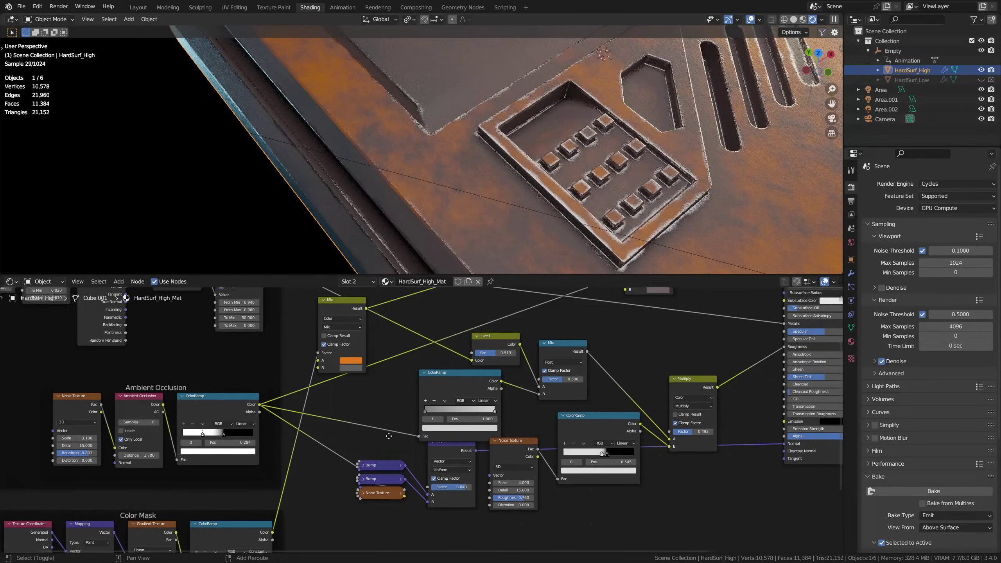
{"action": "middle_click_drag", "start_coordinate": [458, 431], "coordinate": [394, 393]}
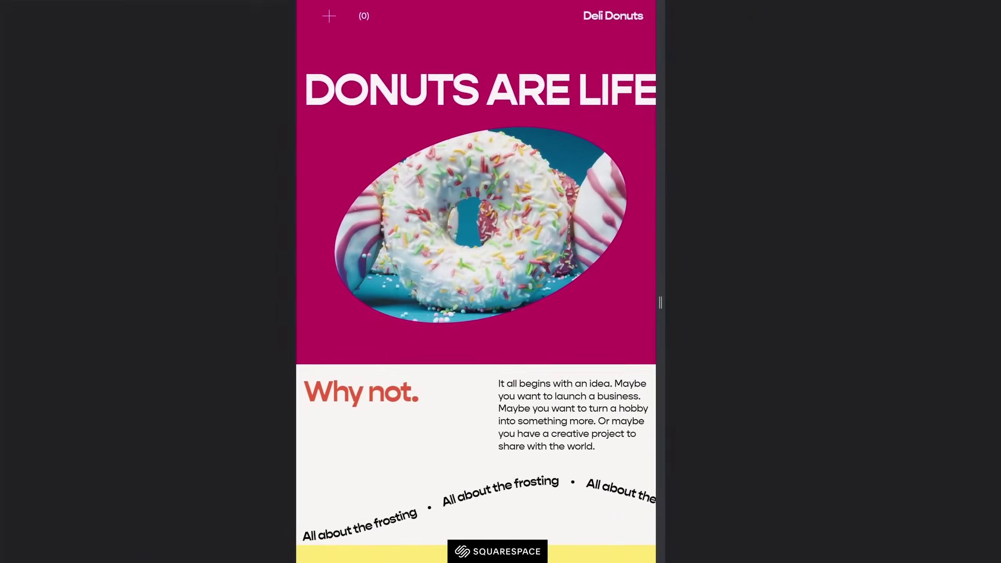
Retitle the first donut card 'Taste the Rainbow' and add a widened video gallery block to Home
{"action": "scroll", "coordinate": [481, 281], "scroll_direction": "down", "scroll_amount": 10}
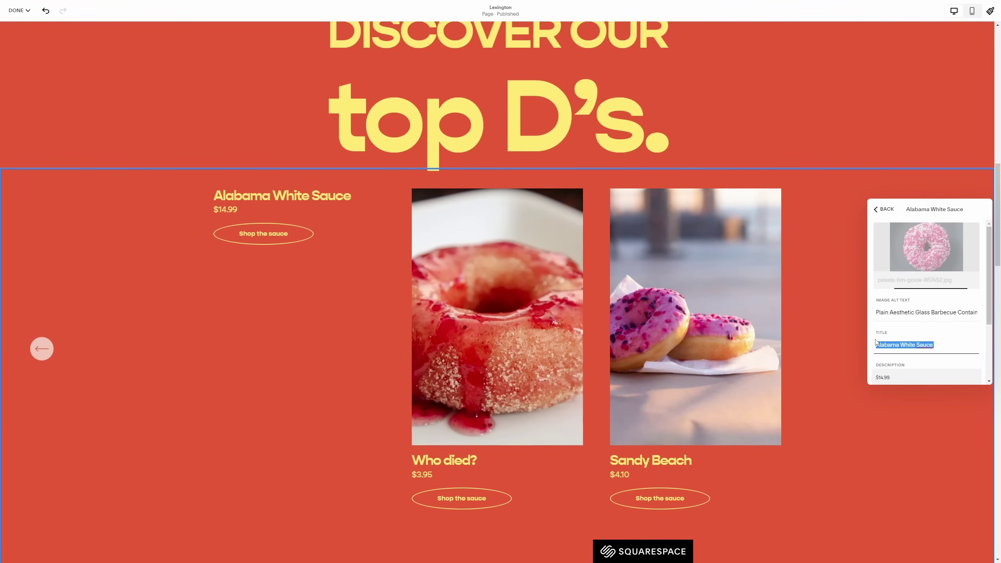
{"action": "type", "text": "Taste the Rainb"}
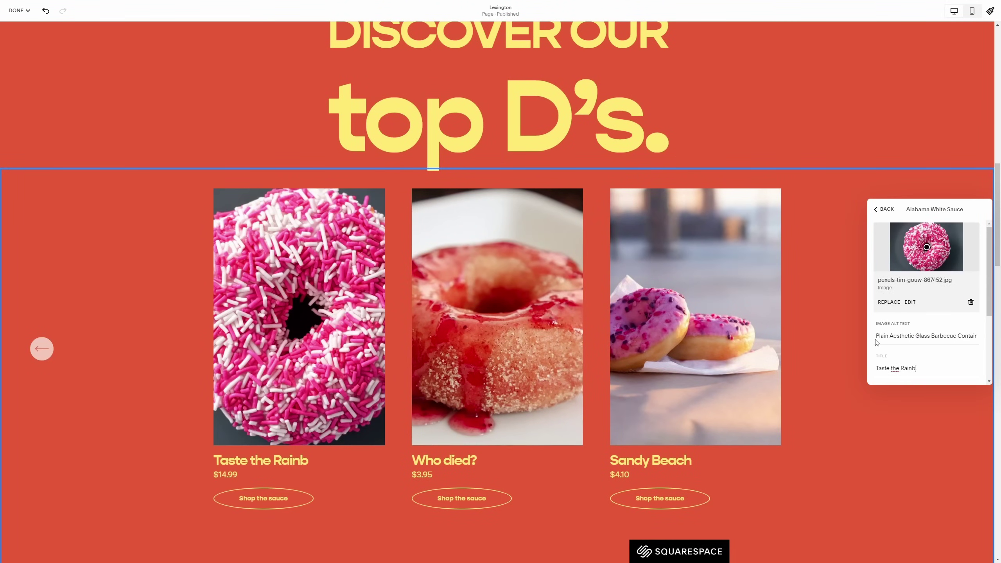
{"action": "type", "text": "ow"}
{"action": "scroll", "coordinate": [904, 343], "scroll_direction": "down", "scroll_amount": 2}
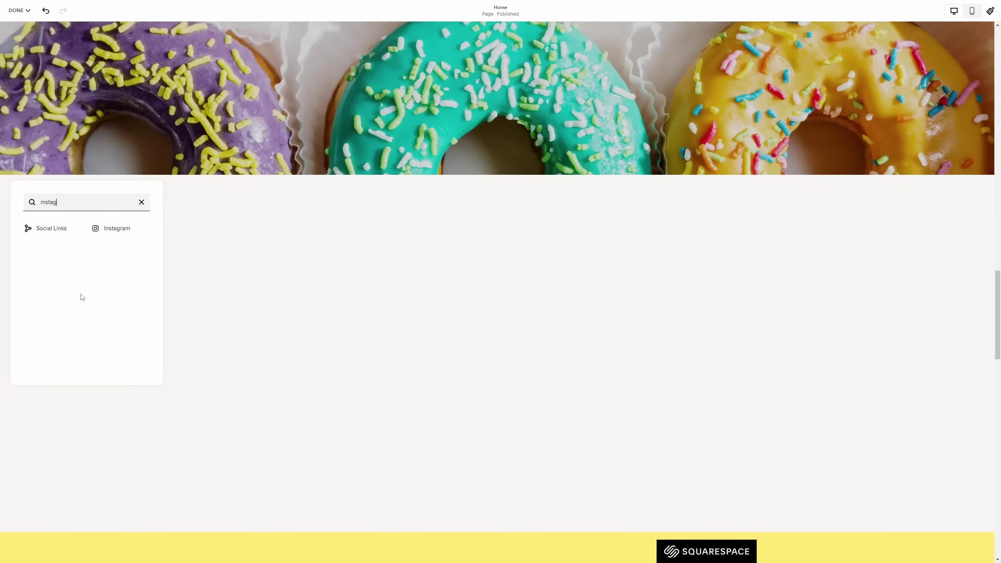
{"action": "left_click", "coordinate": [122, 227]}
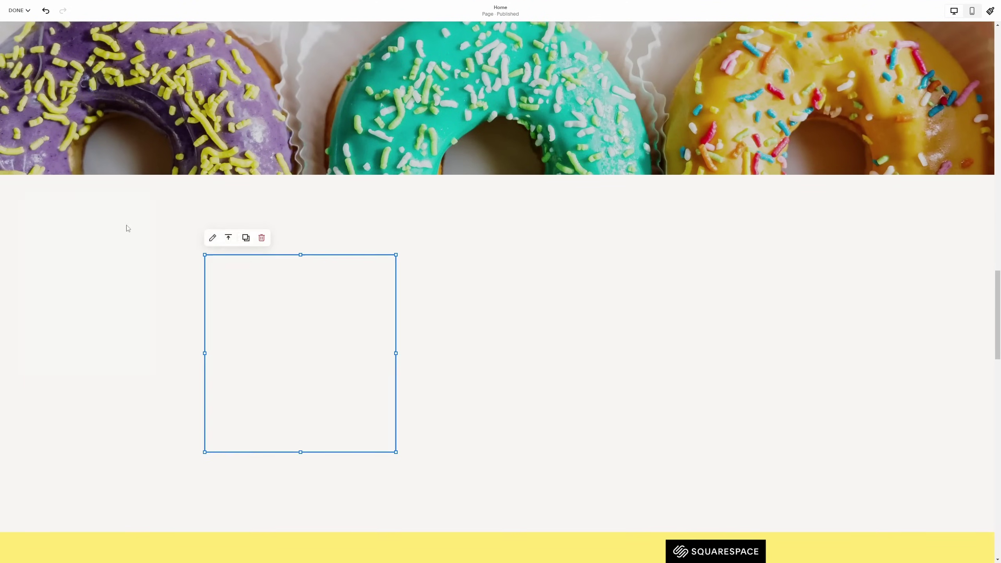
{"action": "left_click_drag", "start_coordinate": [408, 357], "coordinate": [770, 373]}
Load squarespace.com/kaizentutorials in the browser
{"action": "scroll", "coordinate": [827, 335], "scroll_direction": "down", "scroll_amount": 2}
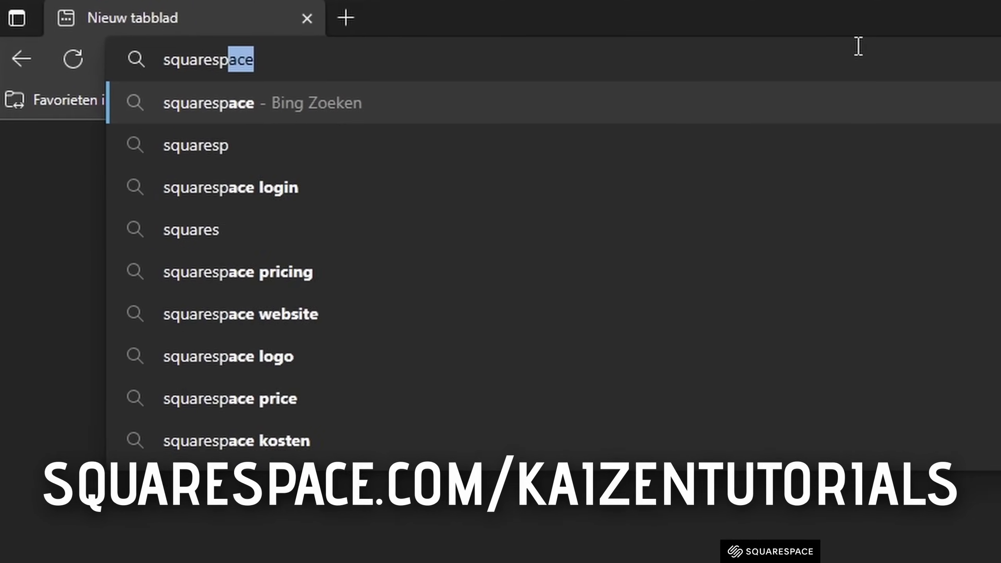
{"action": "type", "text": "ace.com/kaizentutorials"}
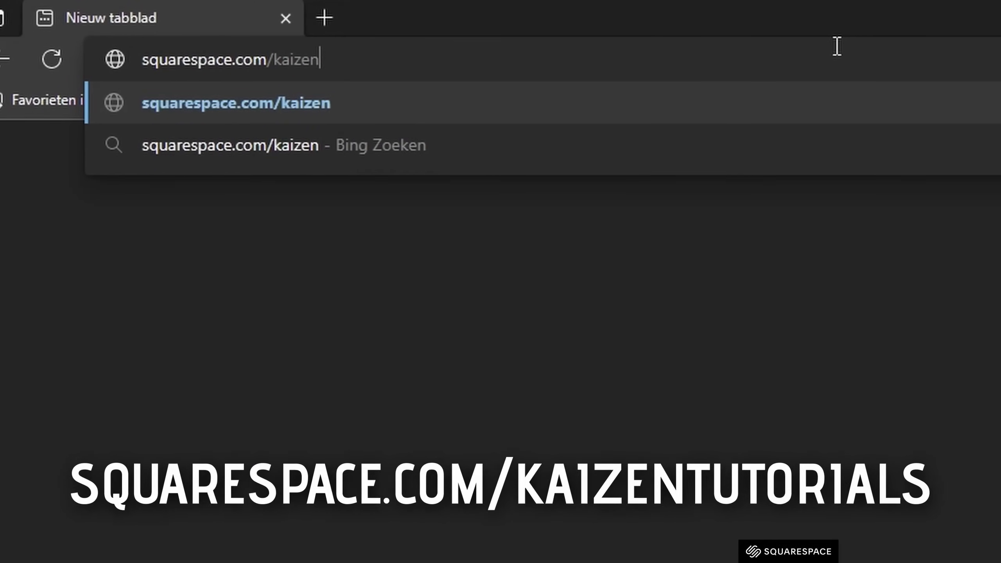
{"action": "key", "text": "Return"}
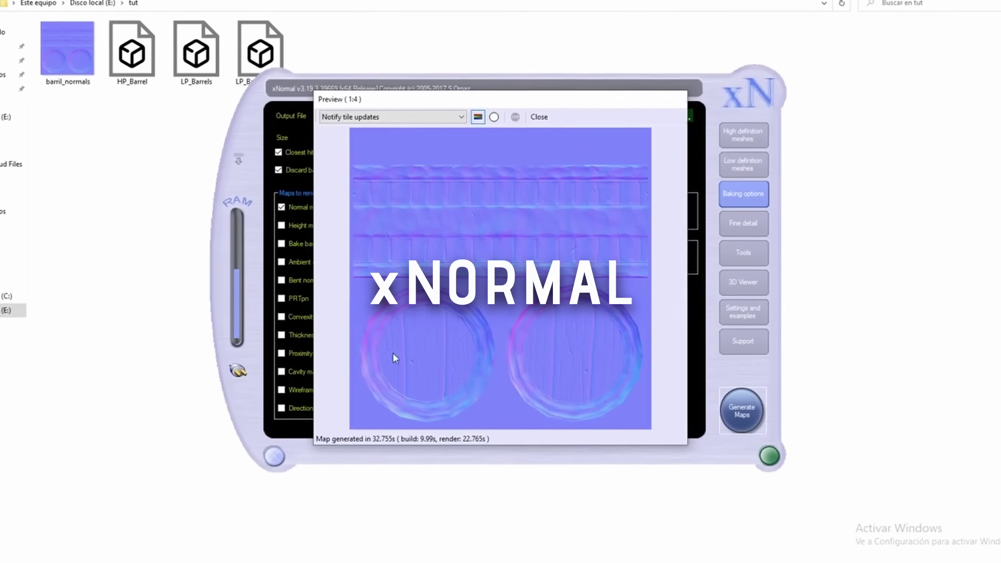
Close the xNormal normal map preview window
{"action": "left_click", "coordinate": [541, 114]}
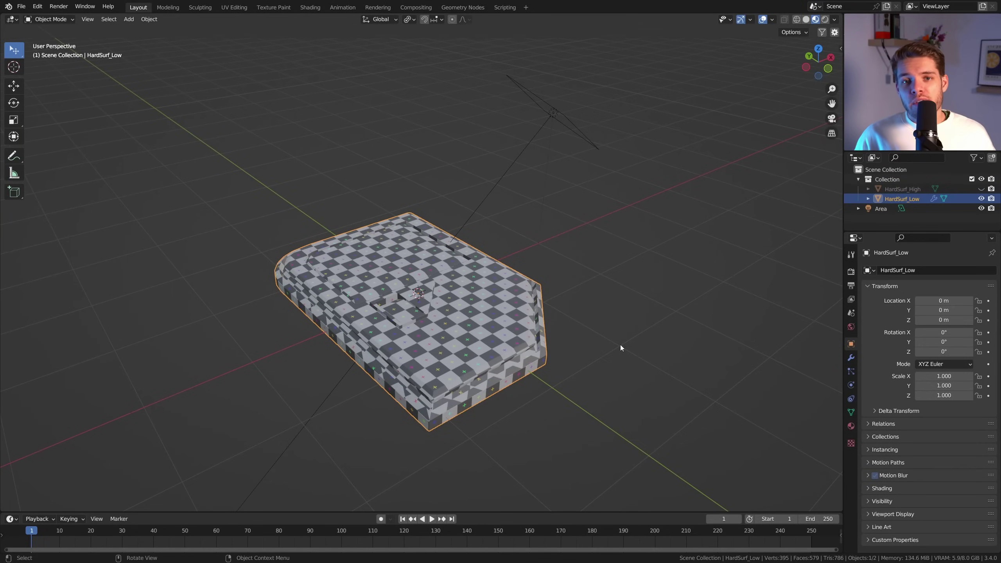
In UV Editing, turn the lower editor into a Shader Editor
{"action": "left_click", "coordinate": [581, 320]}
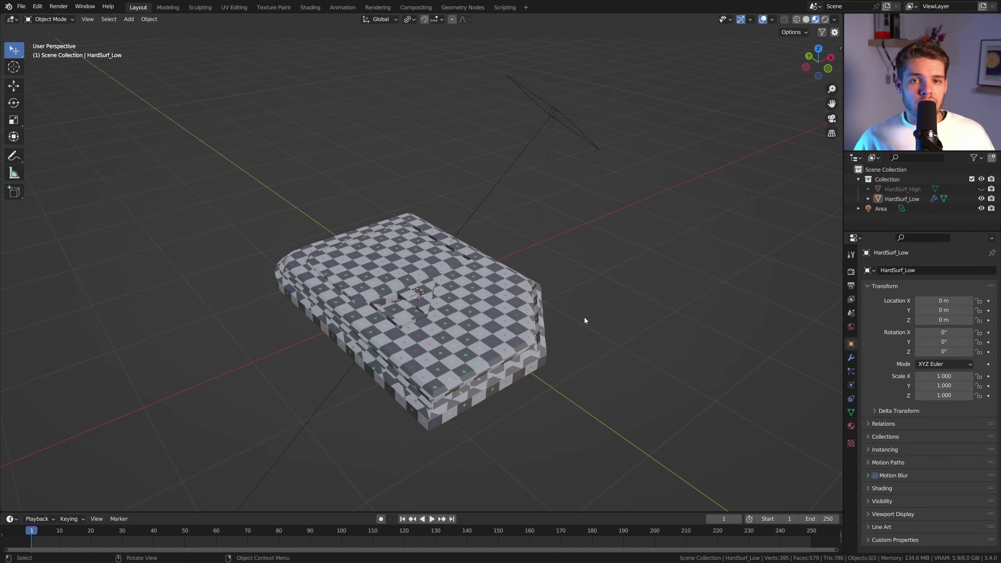
{"action": "middle_click_drag", "start_coordinate": [580, 310], "coordinate": [436, 241]}
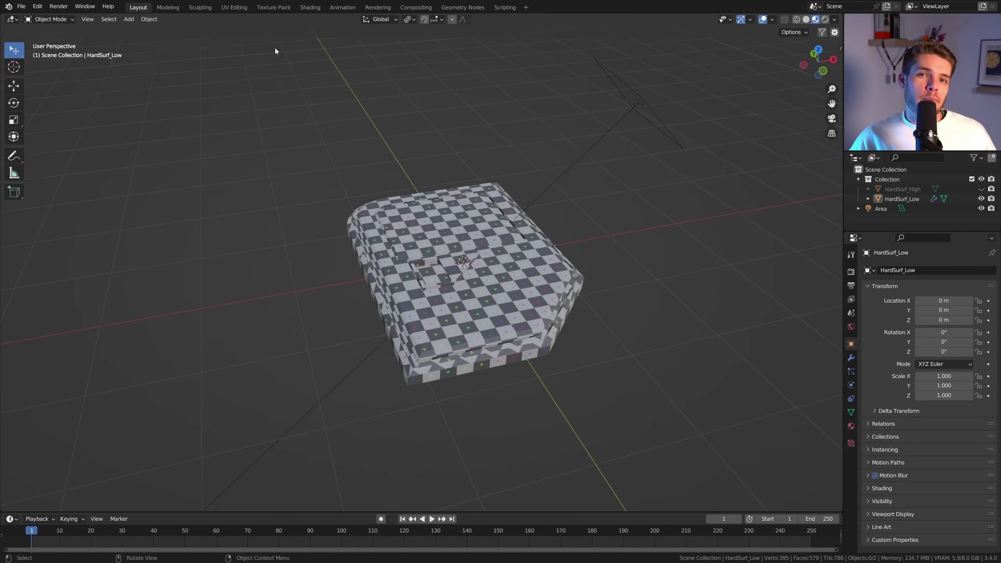
{"action": "left_click", "coordinate": [233, 7]}
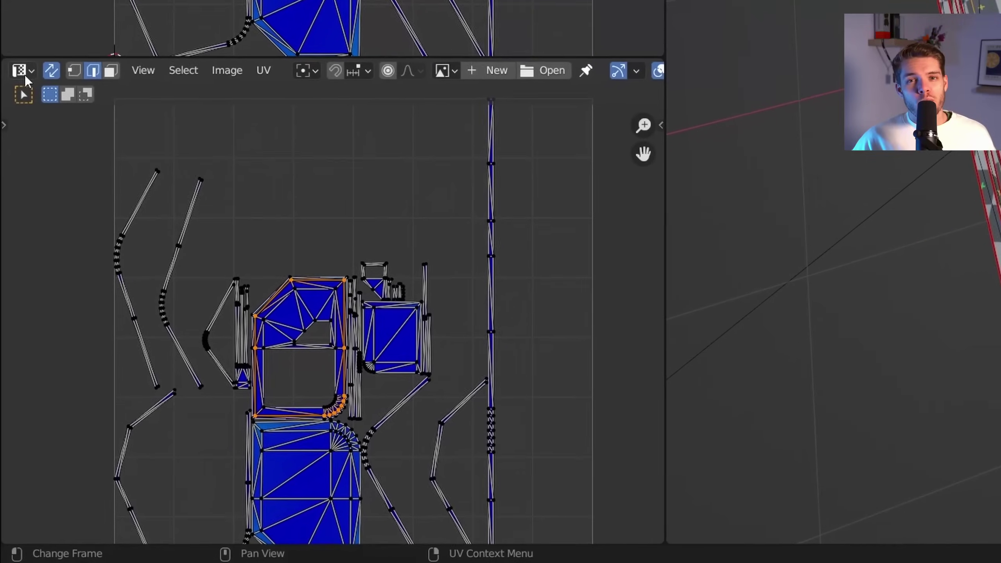
{"action": "left_click", "coordinate": [25, 73]}
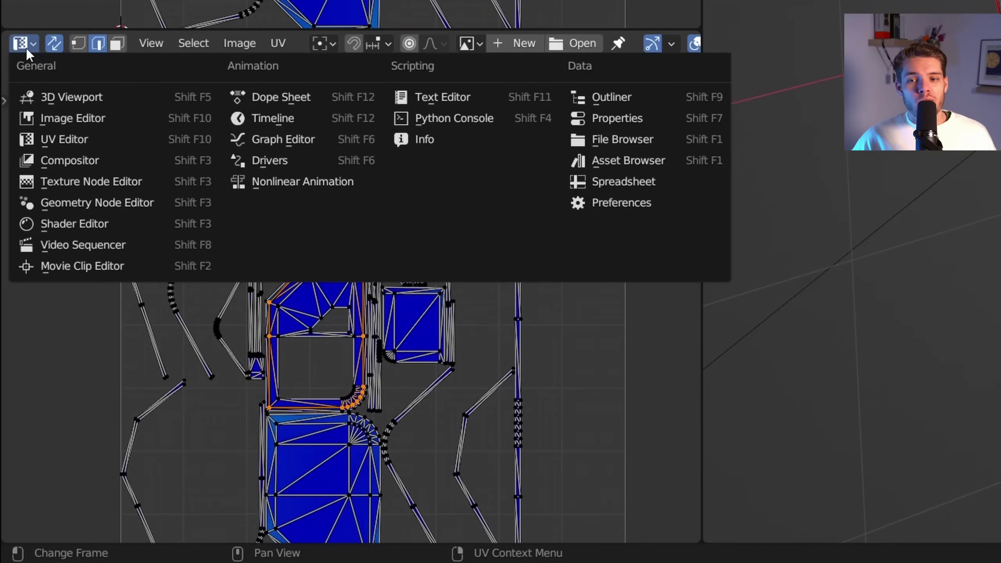
{"action": "left_click", "coordinate": [47, 228]}
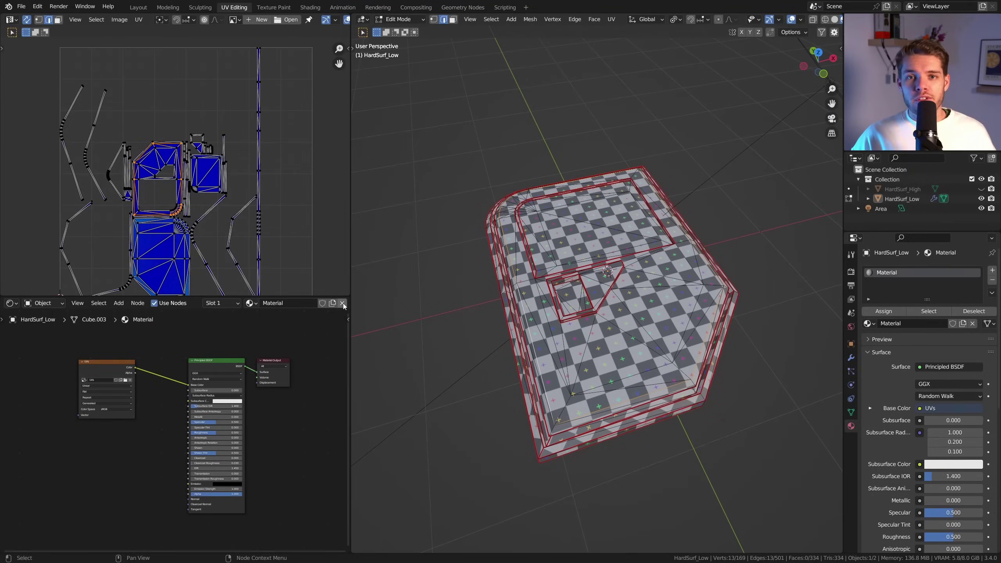
Replace the panel's material with a new material named Baking
{"action": "left_click", "coordinate": [342, 303]}
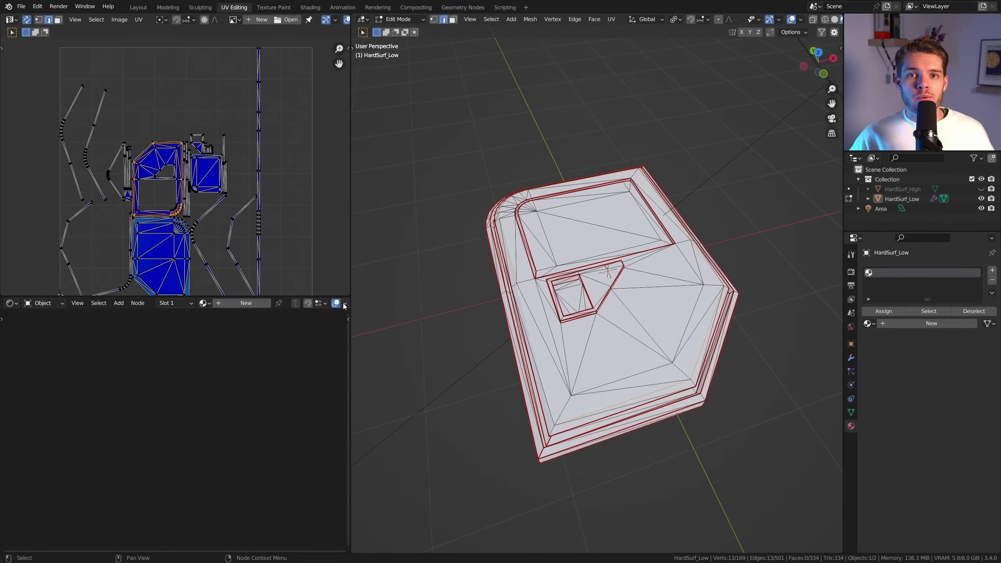
{"action": "key", "text": "Tab"}
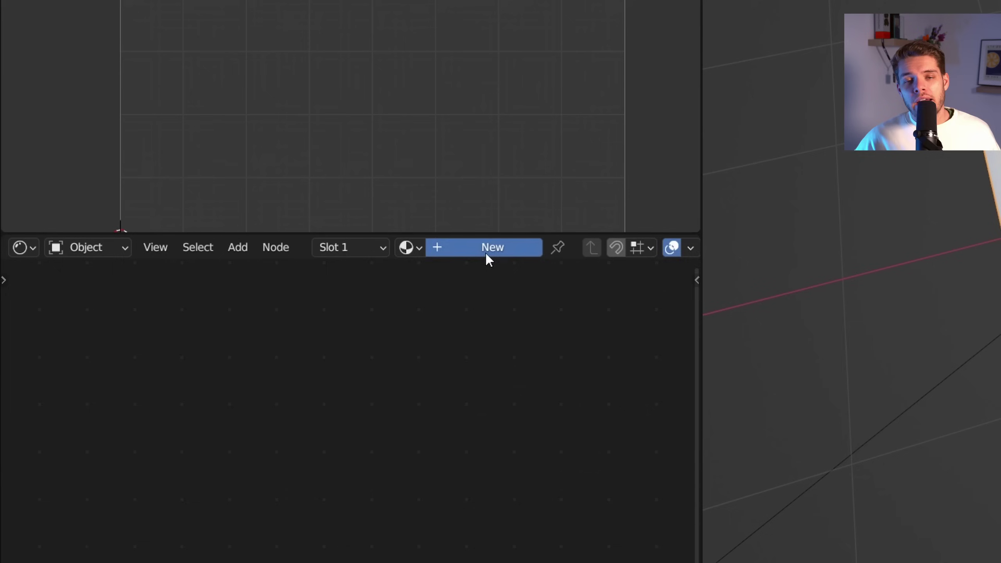
{"action": "left_click", "coordinate": [237, 304]}
{"action": "double_click", "coordinate": [282, 302]}
{"action": "type", "text": "Bakeing"}
{"action": "key", "text": "Return"}
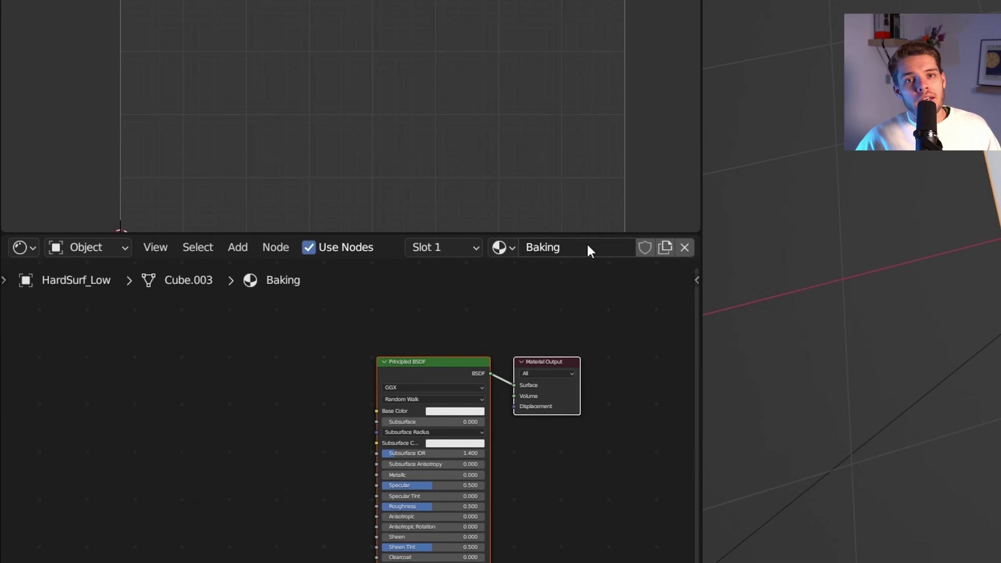
Add an Image Texture node with a new 4096×4096 image named Normals, and make it active
{"action": "scroll", "coordinate": [215, 381], "scroll_direction": "up", "scroll_amount": 3}
{"action": "key", "text": "shift+a"}
{"action": "type", "text": "ima"}
{"action": "key", "text": "Return"}
{"action": "left_click", "coordinate": [162, 359]}
{"action": "left_click", "coordinate": [219, 411]}
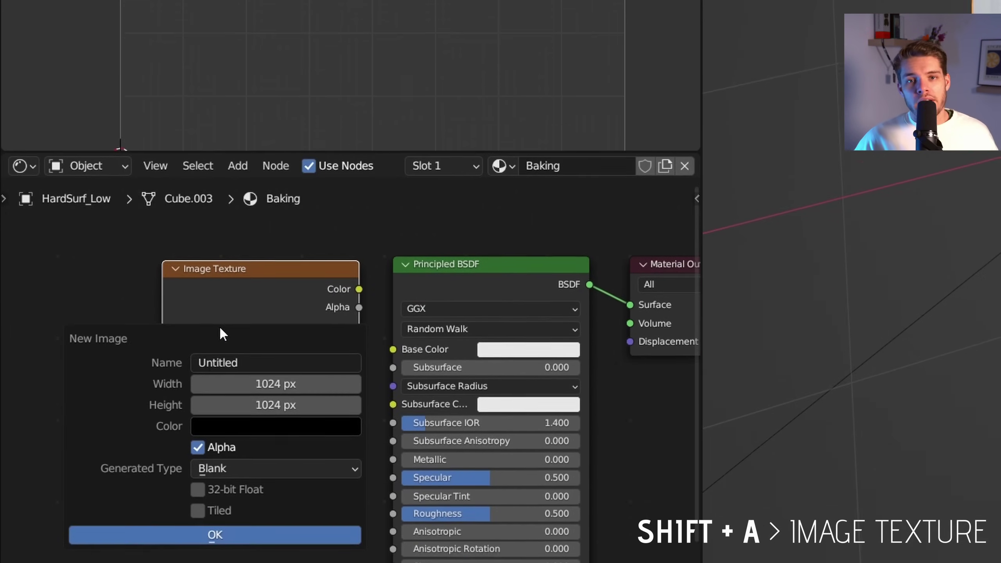
{"action": "left_click", "coordinate": [227, 438]}
{"action": "type", "text": "Normals"}
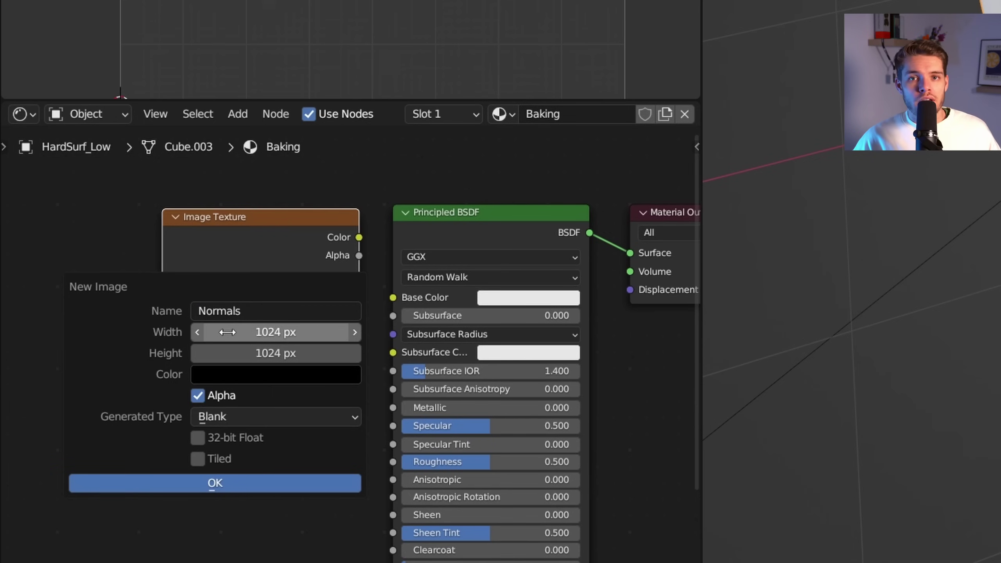
{"action": "mouse_move", "coordinate": [228, 332]}
{"action": "left_mouse_down"}
{"action": "mouse_move", "coordinate": [228, 353]}
{"action": "mouse_move", "coordinate": [229, 332]}
{"action": "left_mouse_up"}
{"action": "type", "text": "40"}
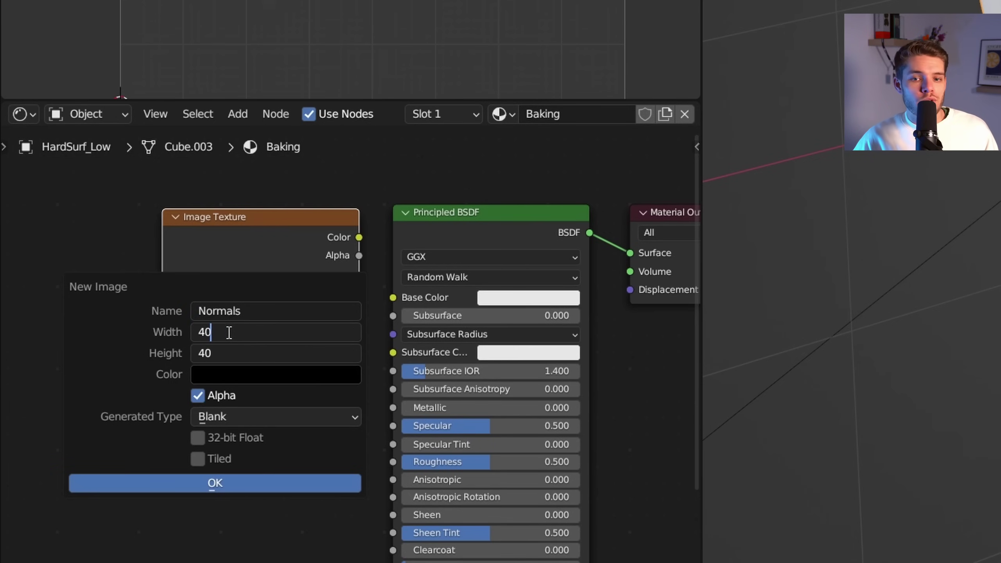
{"action": "type", "text": "96"}
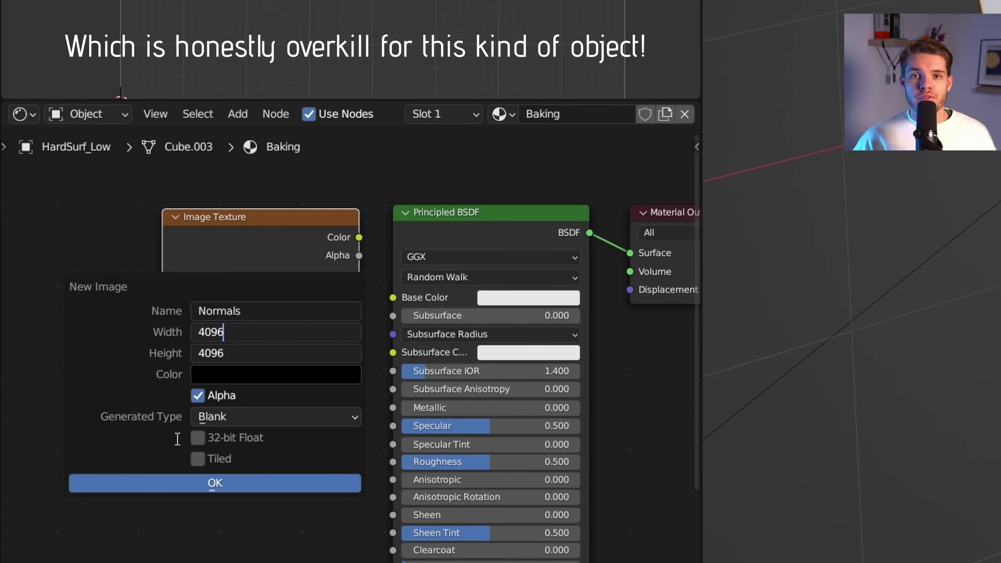
{"action": "left_click", "coordinate": [180, 481]}
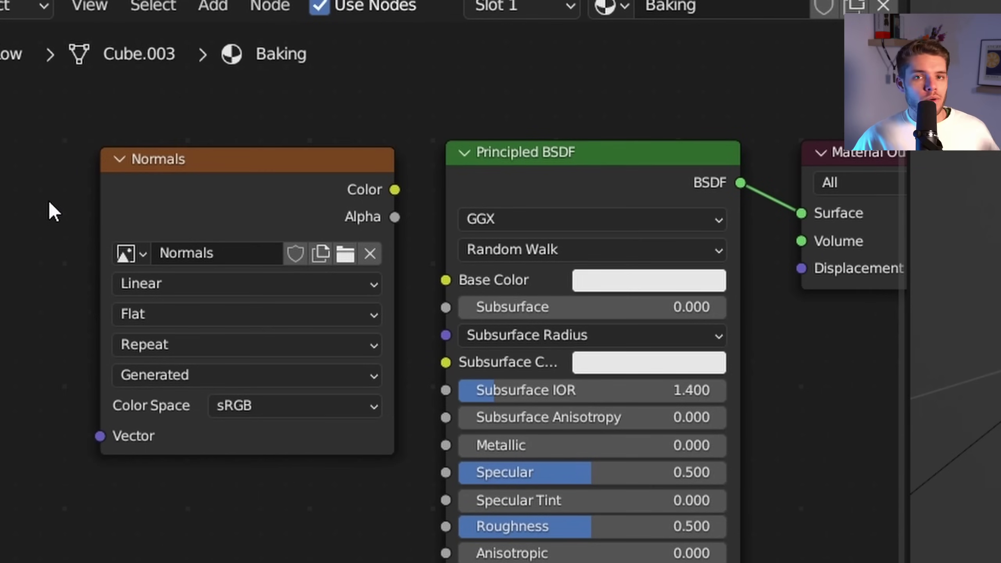
{"action": "left_click", "coordinate": [231, 196]}
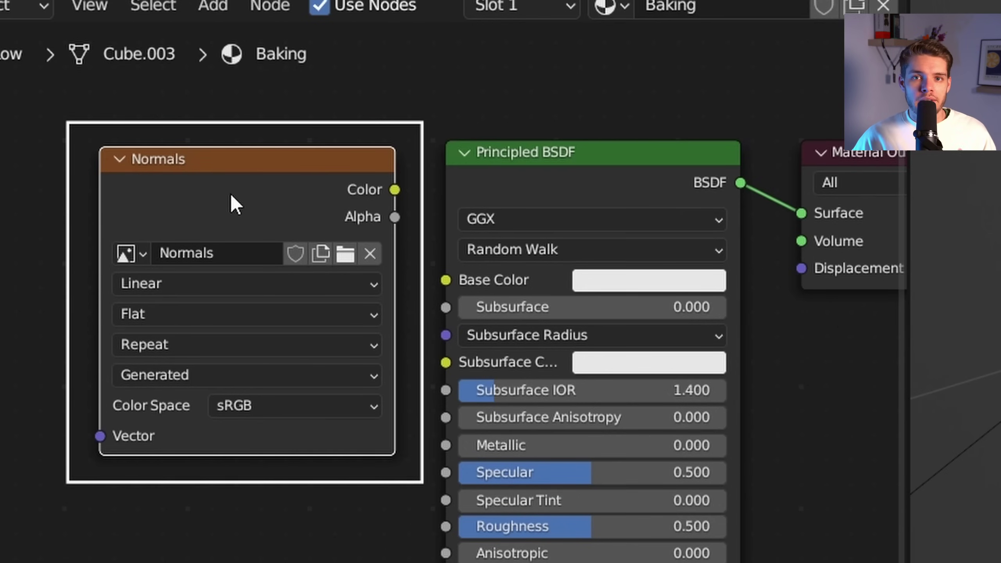
Start a Z-axis move of the low-poly panel, cancel it, and deselect everything
{"action": "key", "text": "g"}
{"action": "key", "text": "z"}
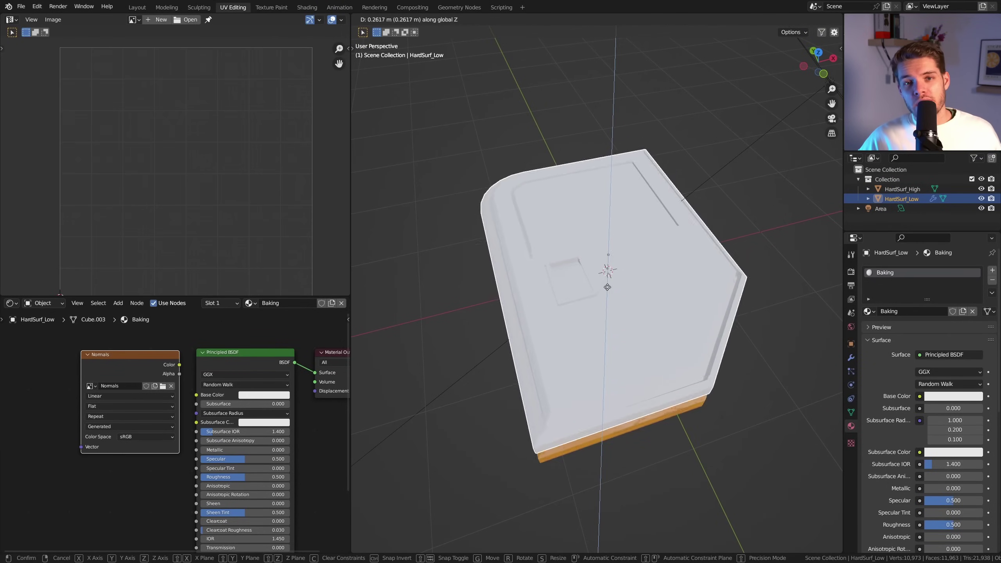
{"action": "right_click", "coordinate": [613, 296]}
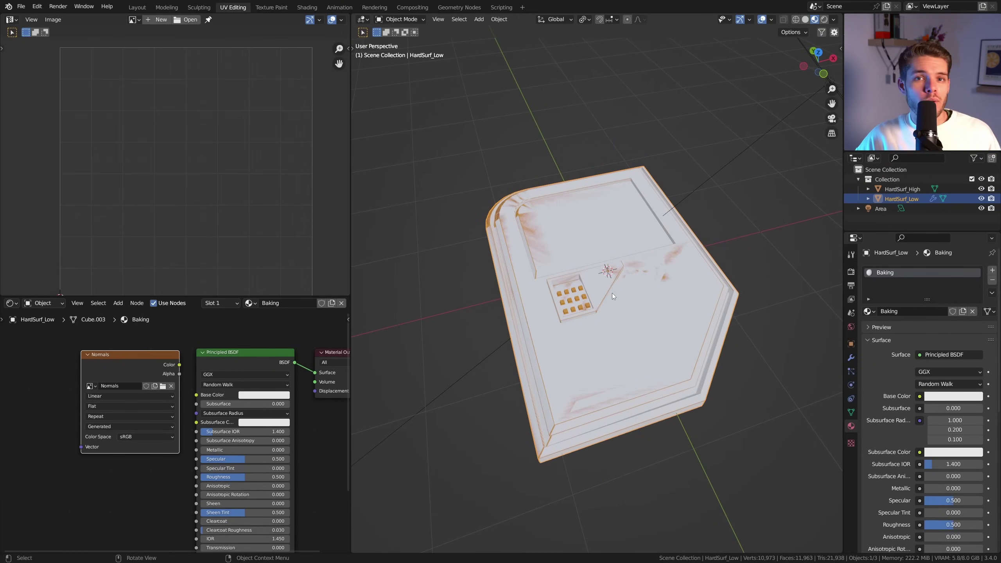
{"action": "key", "text": "alt+a"}
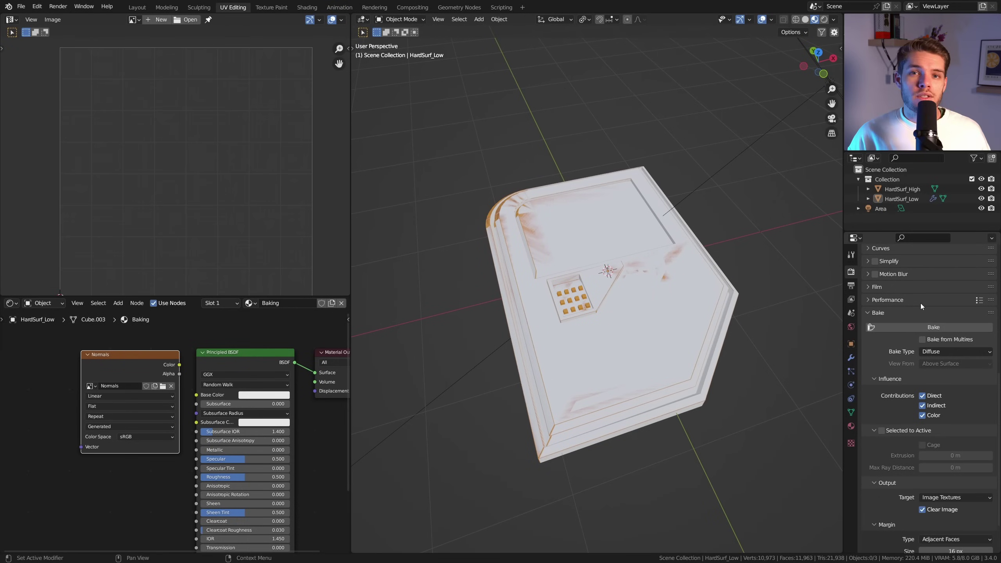
Select HardSurf_High, make HardSurf_Low active, and bring up the Render Properties
{"action": "left_click", "coordinate": [889, 187]}
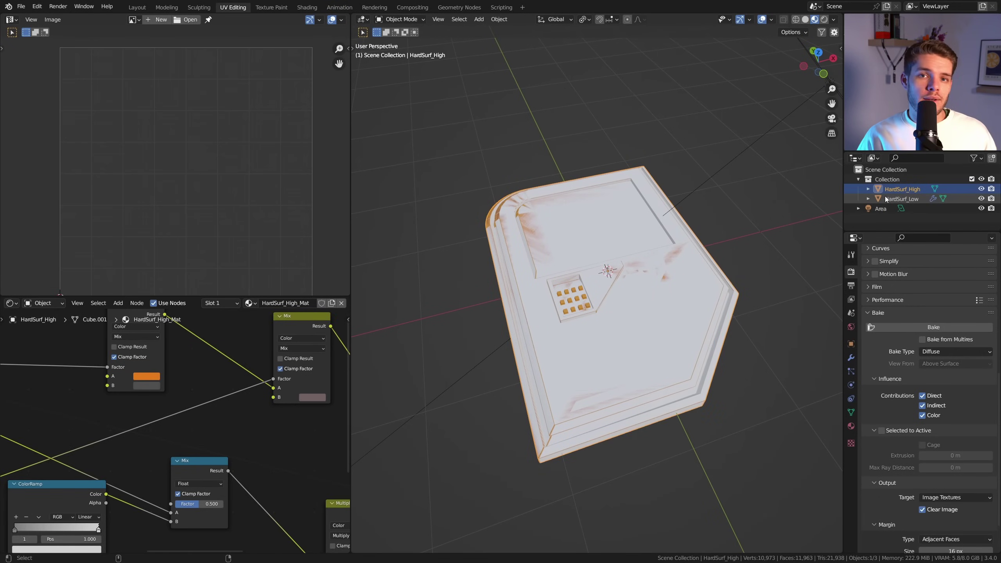
{"action": "left_click", "coordinate": [881, 198], "text": "ctrl"}
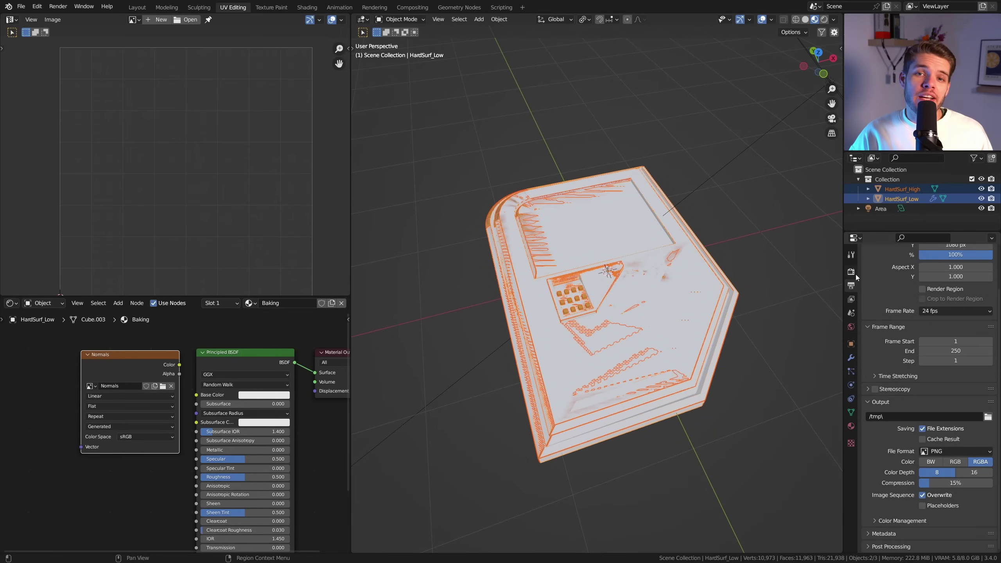
{"action": "left_click", "coordinate": [553, 553]}
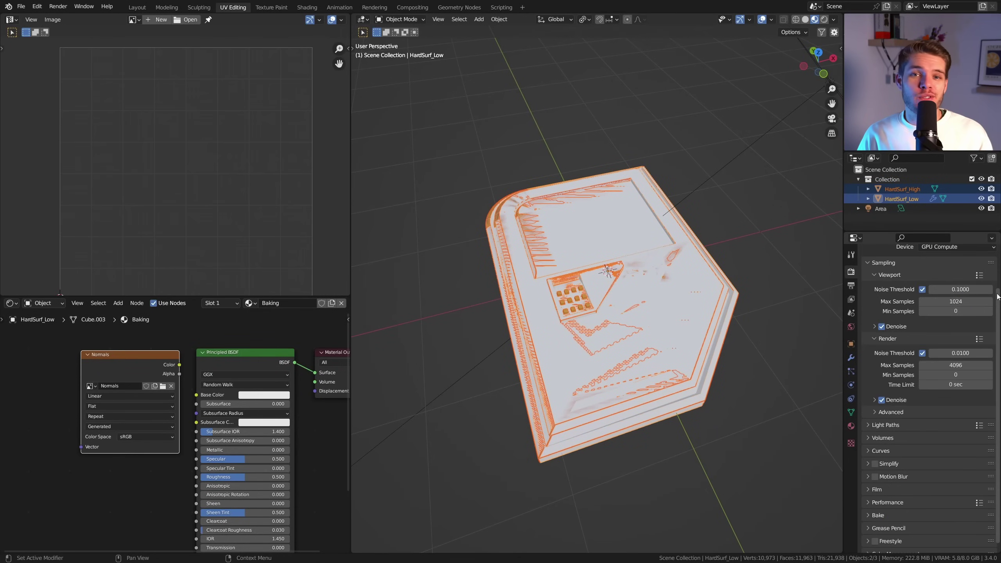
{"action": "scroll", "coordinate": [997, 362], "scroll_direction": "down", "scroll_amount": 1}
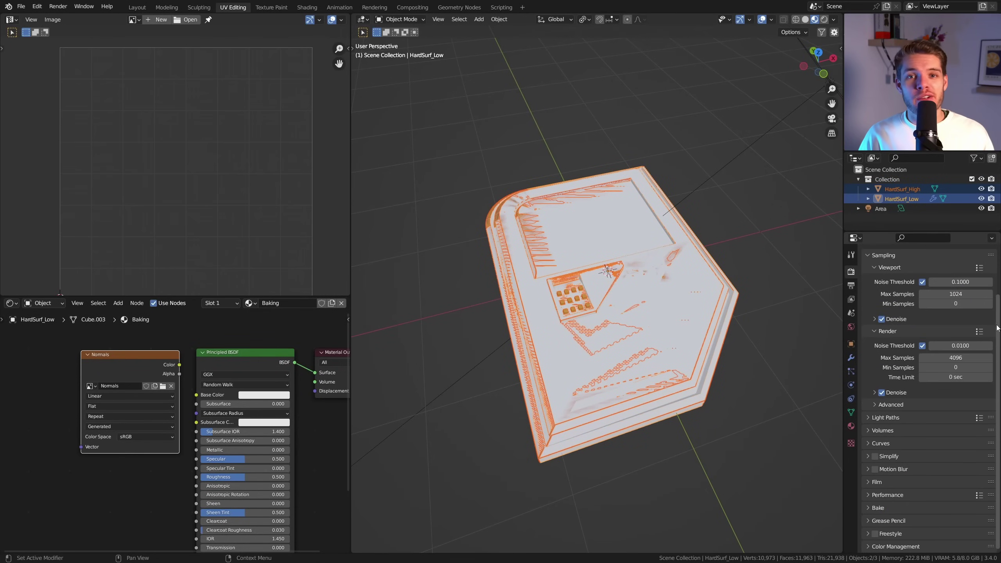
In the Bake panel, set Bake Type to Normal and enable Selected to Active
{"action": "left_click", "coordinate": [876, 507]}
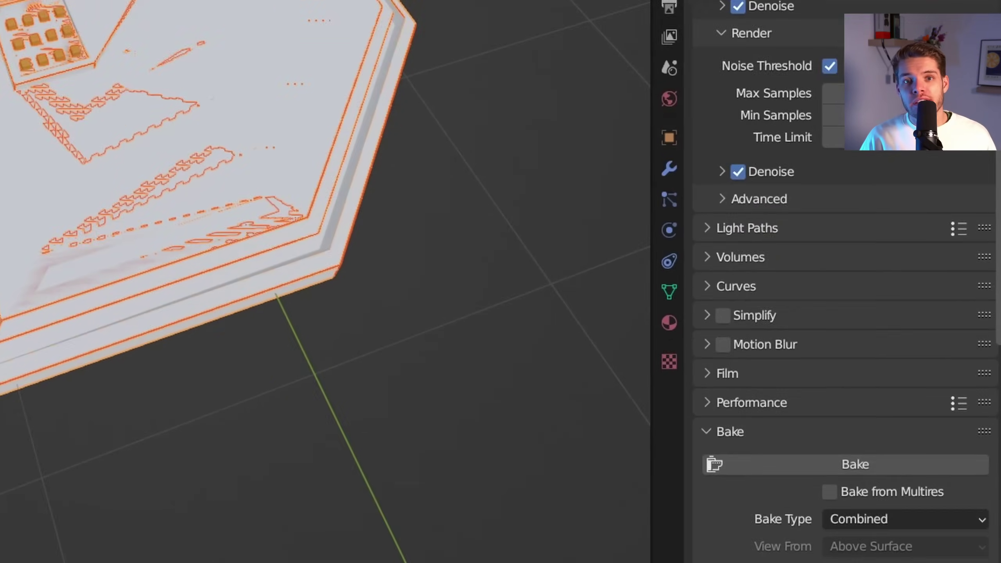
{"action": "left_click", "coordinate": [852, 476]}
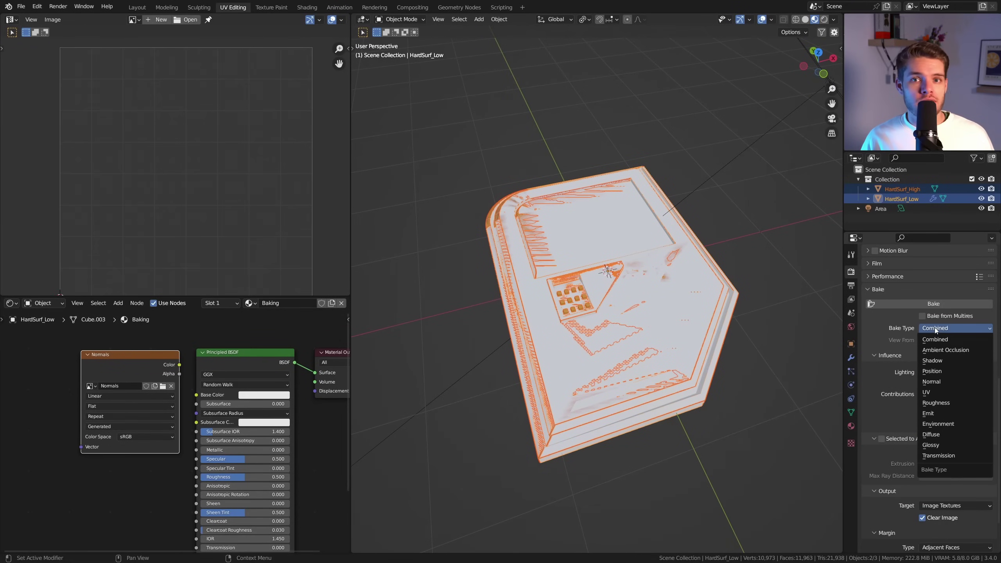
{"action": "left_click", "coordinate": [936, 382]}
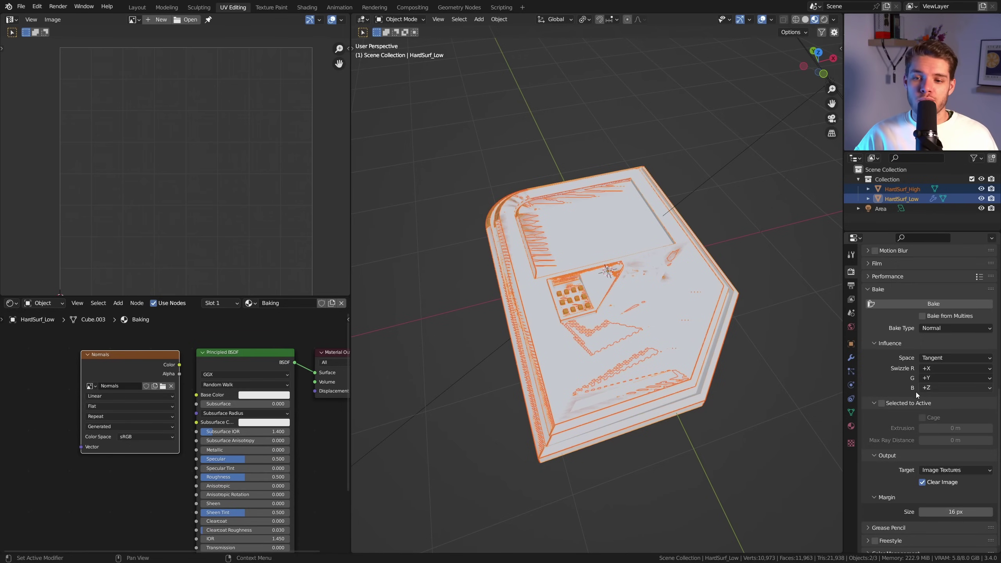
{"action": "left_click", "coordinate": [641, 390]}
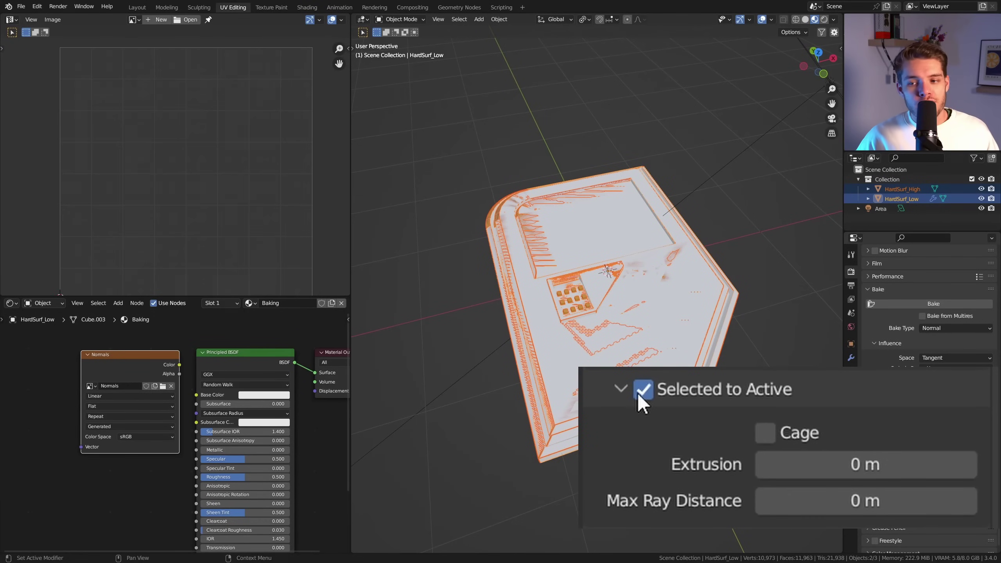
Set the Selected to Active extrusion distance to 0.1 m for the normal bake
{"action": "left_click", "coordinate": [820, 458]}
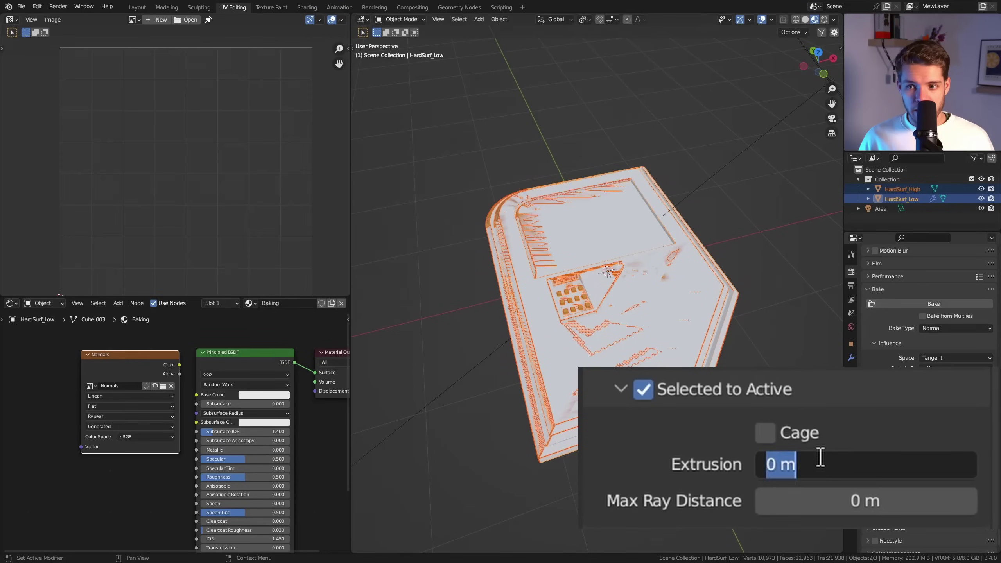
{"action": "type", "text": ".1"}
{"action": "key", "text": "Return"}
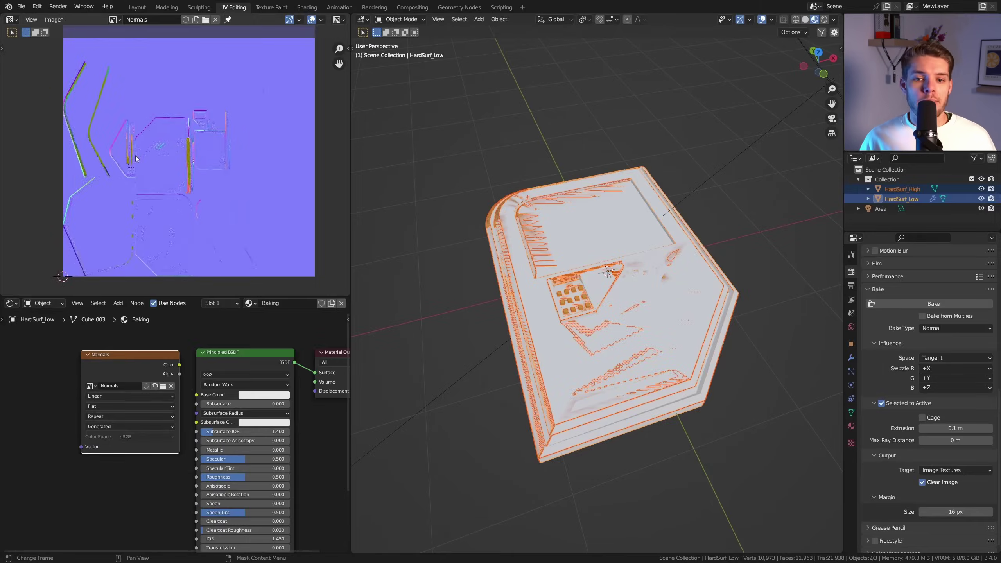
Save the baked normal map over HardSurf_Normals.png in the Textures folder
{"action": "middle_click_drag", "start_coordinate": [136, 158], "coordinate": [120, 169]}
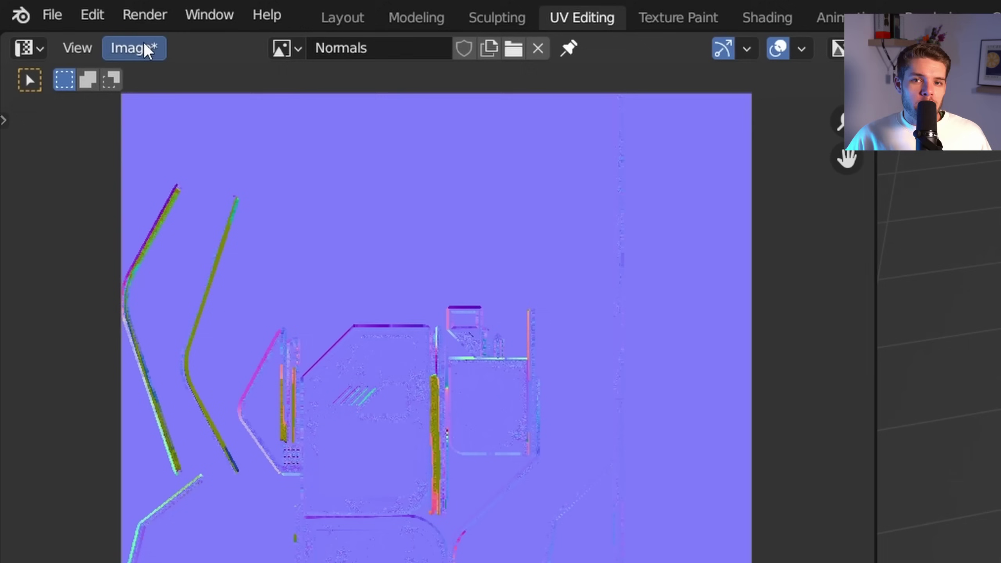
{"action": "left_click", "coordinate": [58, 20]}
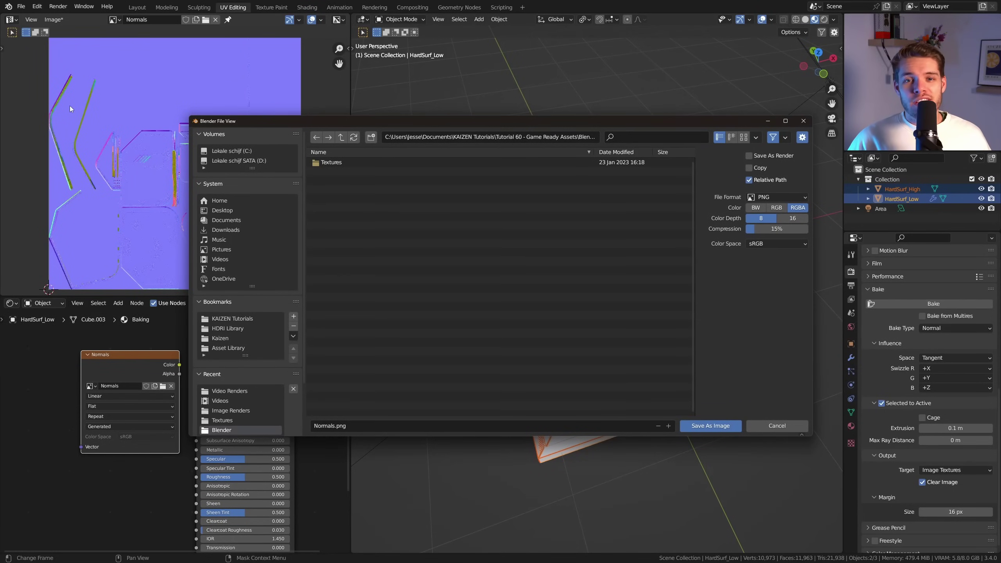
{"action": "left_click", "coordinate": [323, 162]}
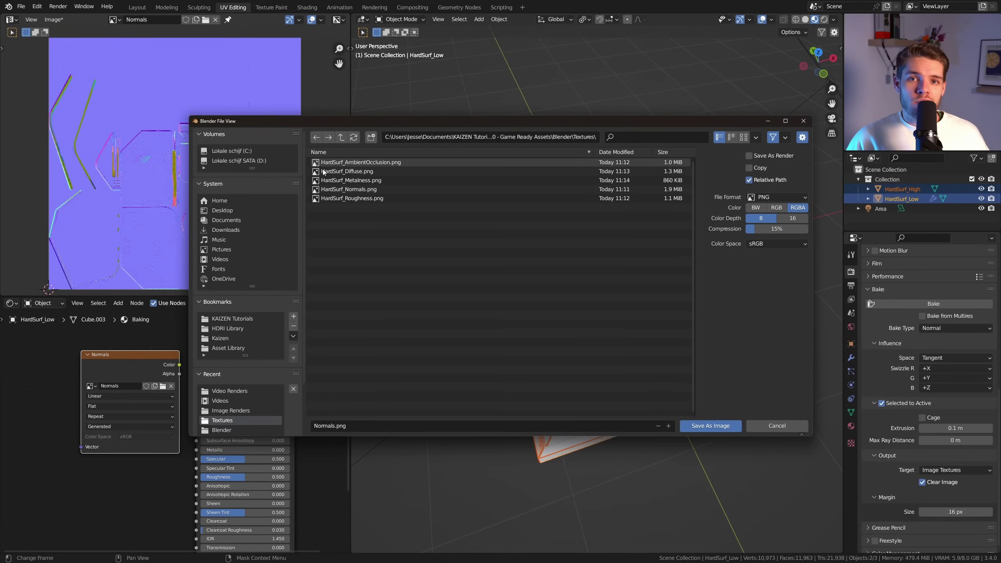
{"action": "left_click", "coordinate": [335, 189]}
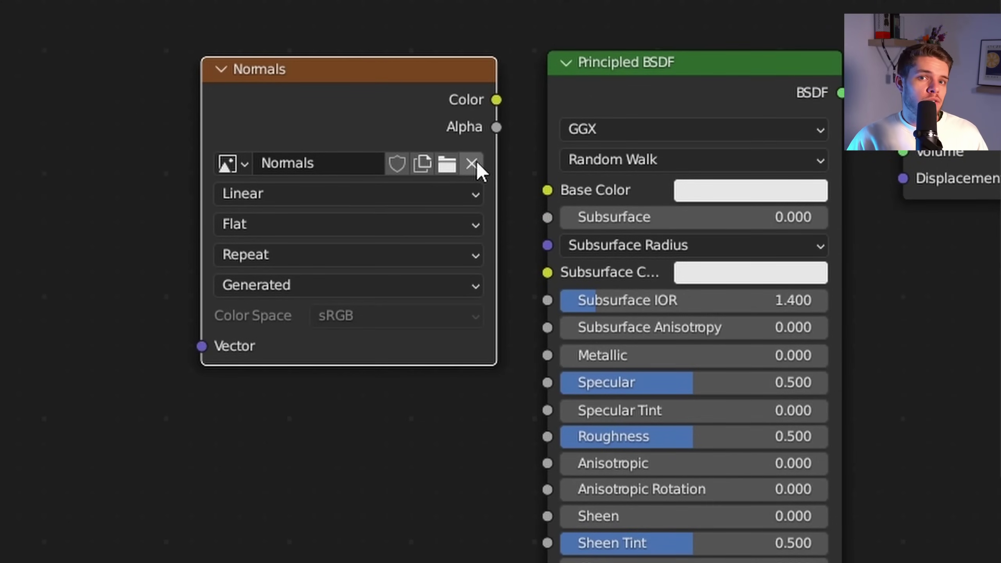
Swap the Normals image on the texture node for a new image named Ambient Occlusion
{"action": "left_click", "coordinate": [476, 162]}
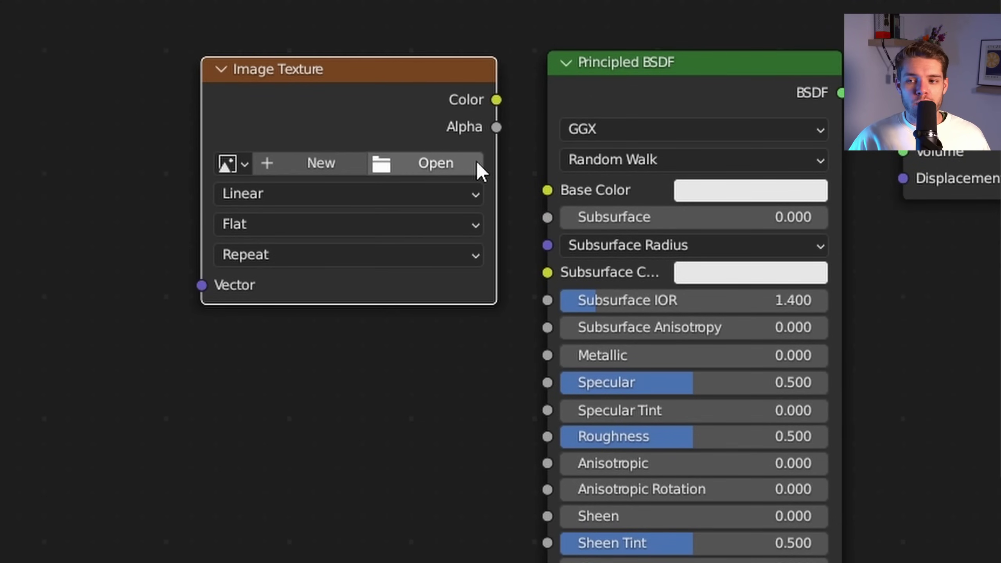
{"action": "left_click", "coordinate": [335, 161]}
{"action": "left_click", "coordinate": [391, 215]}
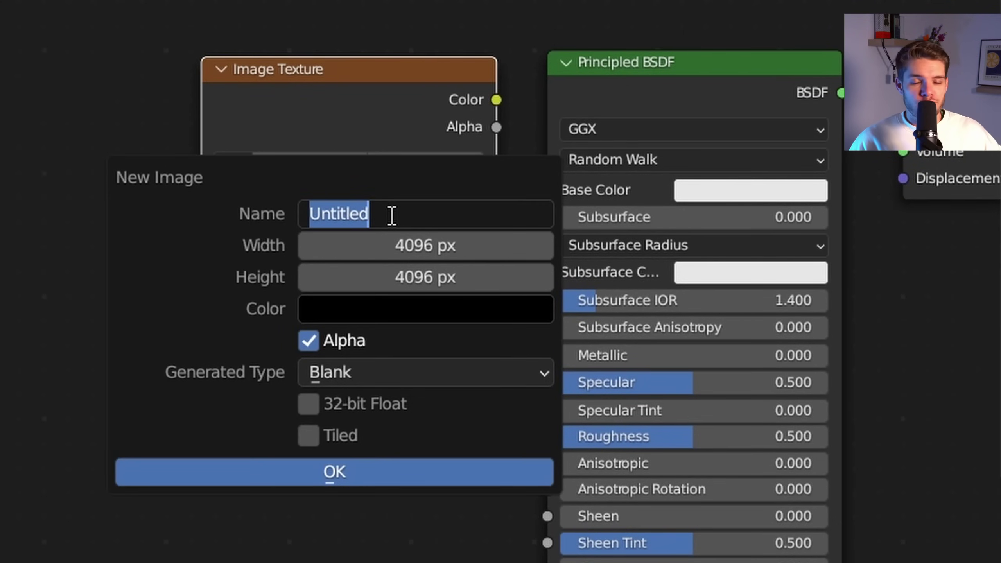
{"action": "type", "text": "Ambient Occlusion"}
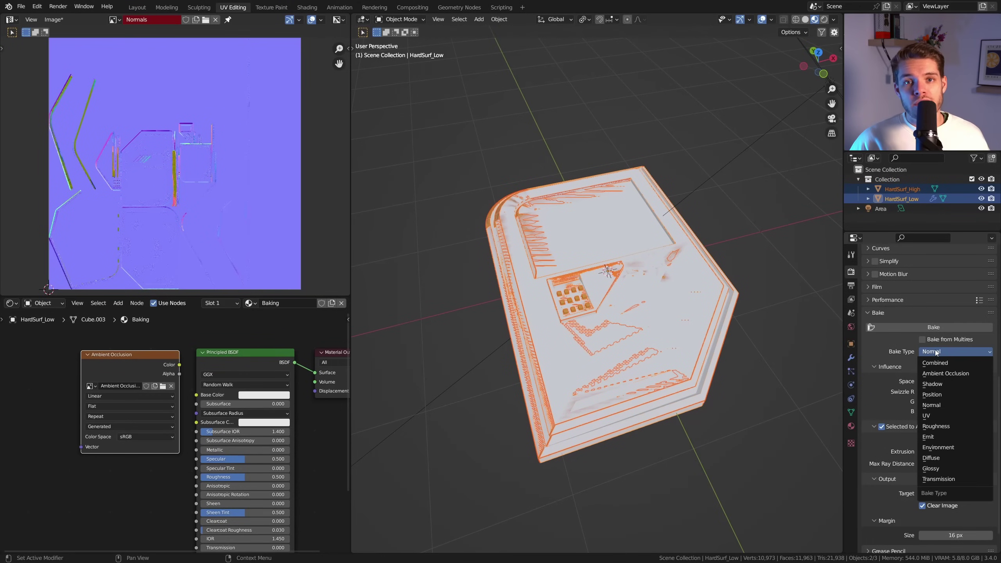
Bake ambient occlusion into the new image and save the AO map to file
{"action": "left_click", "coordinate": [936, 373]}
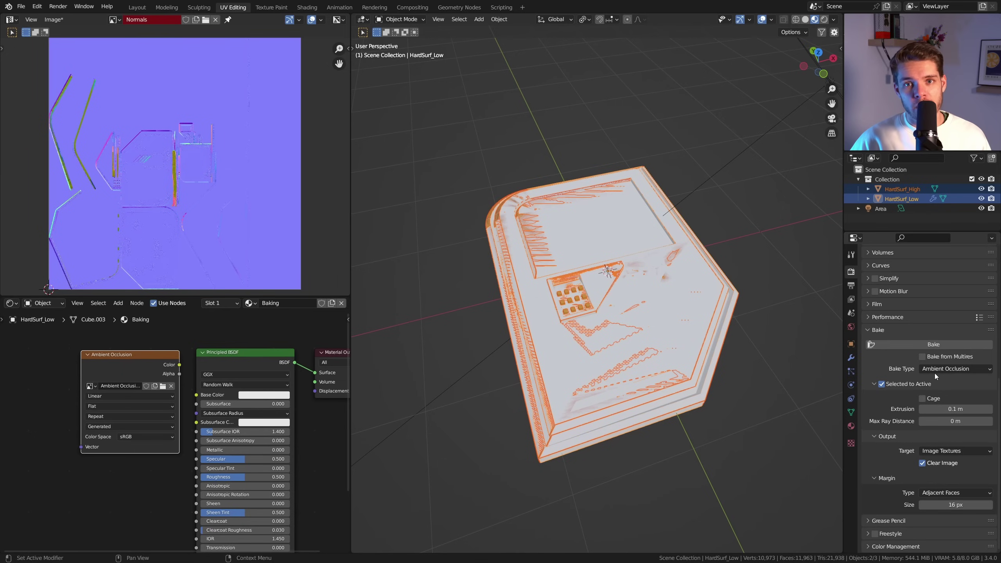
{"action": "left_click", "coordinate": [932, 347]}
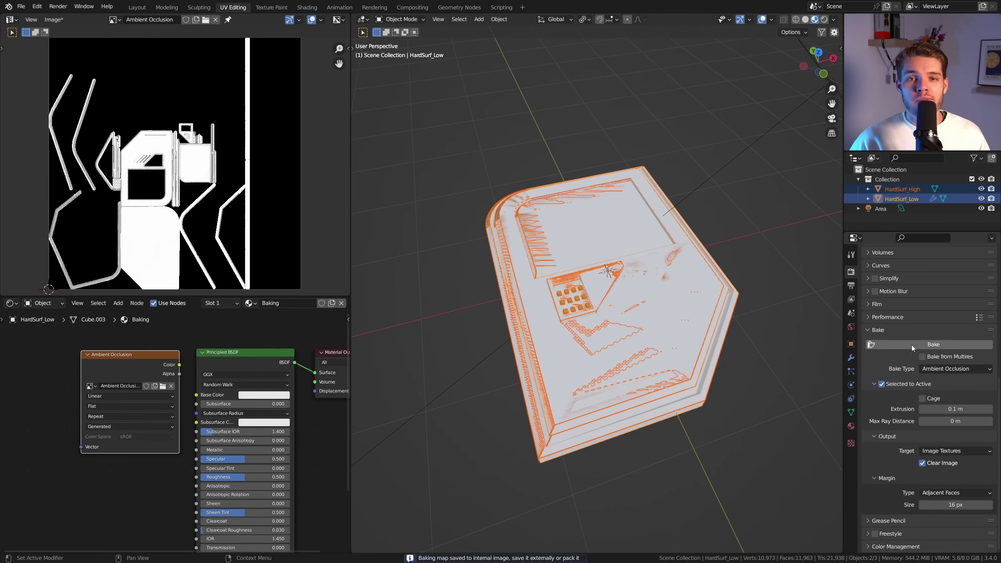
{"action": "left_click", "coordinate": [53, 19]}
{"action": "left_click", "coordinate": [69, 106]}
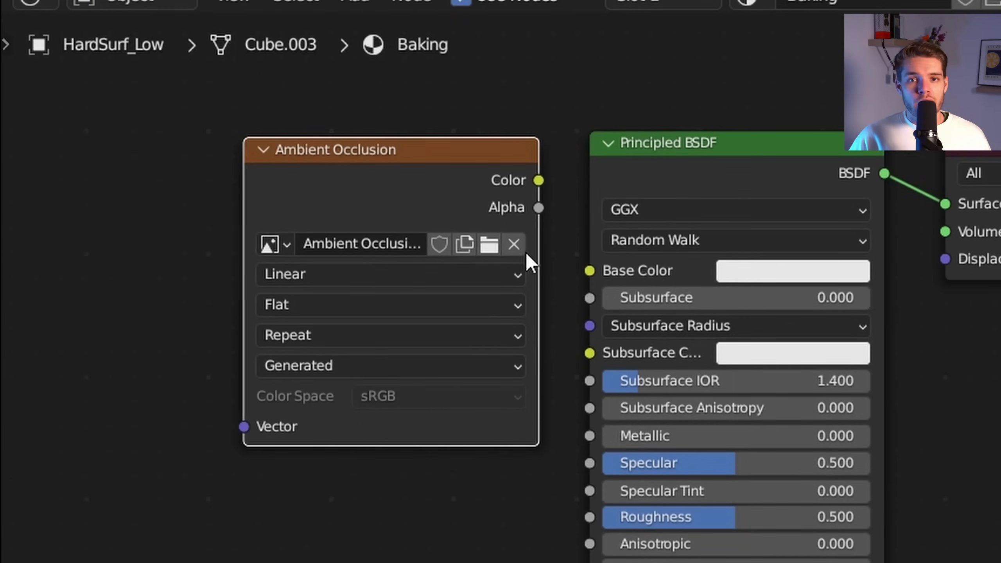
Replace the AO image with a new Roughness image and bake the roughness map into it
{"action": "left_click", "coordinate": [514, 244]}
{"action": "left_click", "coordinate": [355, 241]}
{"action": "type", "text": "Roughness"}
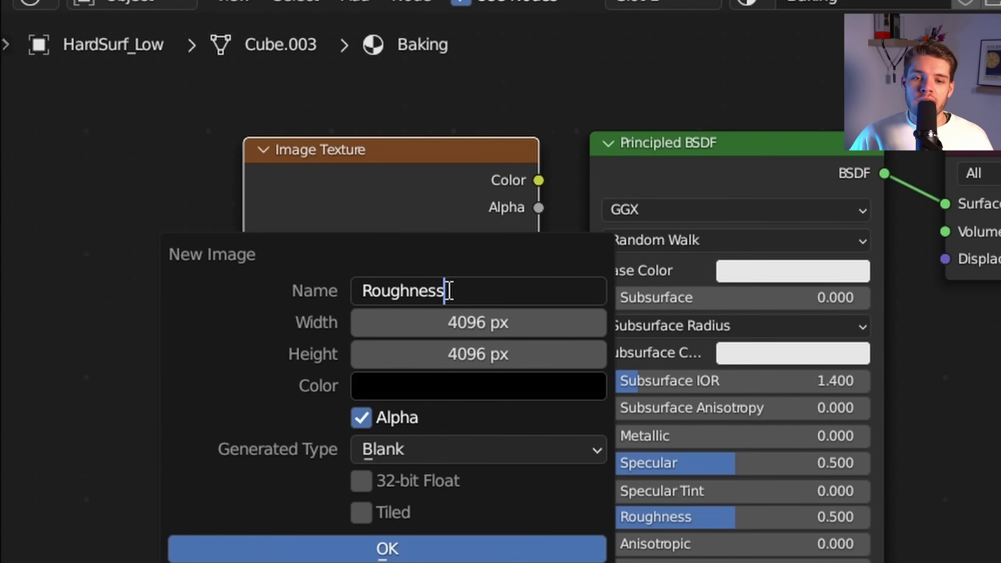
{"action": "left_click", "coordinate": [388, 549]}
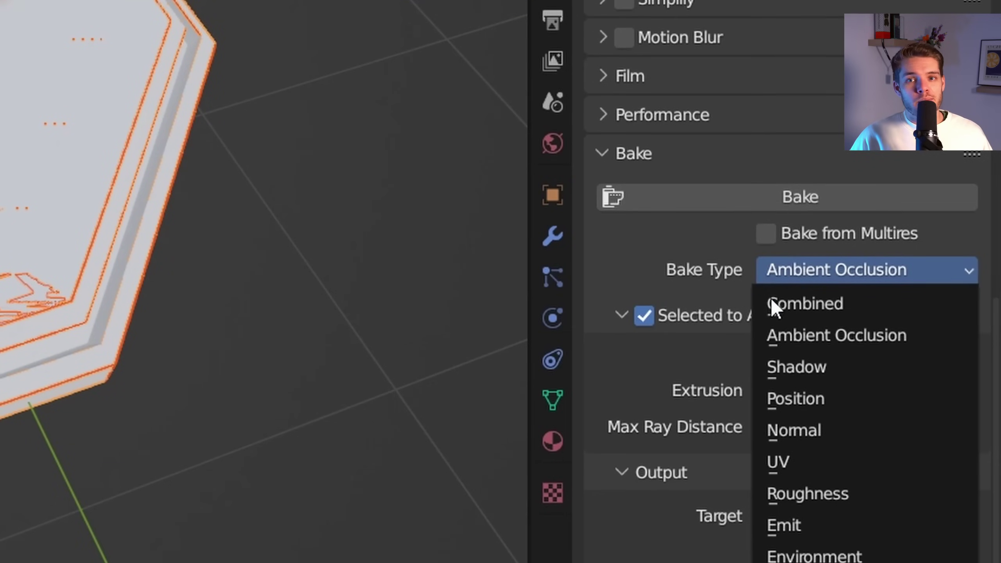
{"action": "left_click", "coordinate": [788, 491]}
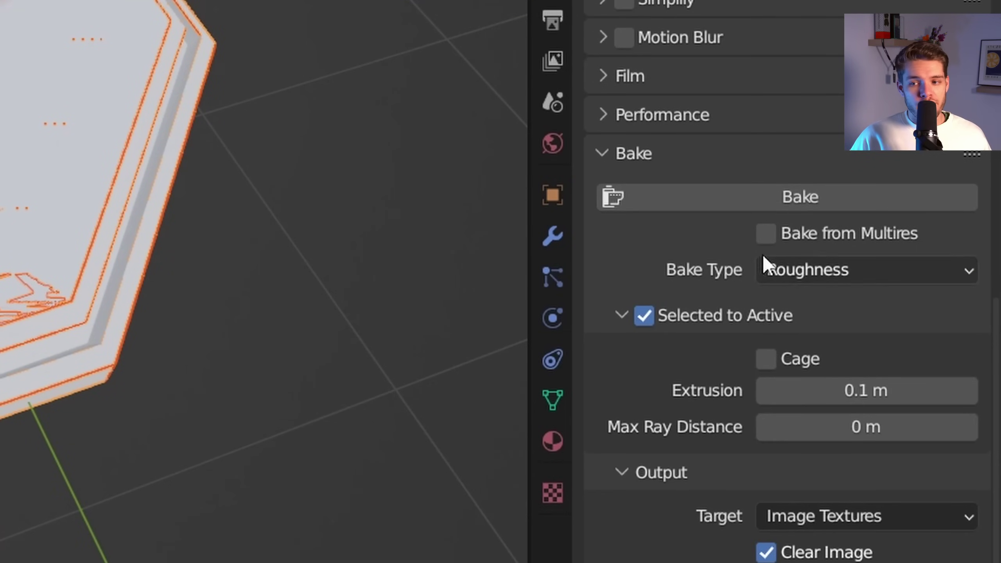
{"action": "left_click", "coordinate": [756, 201]}
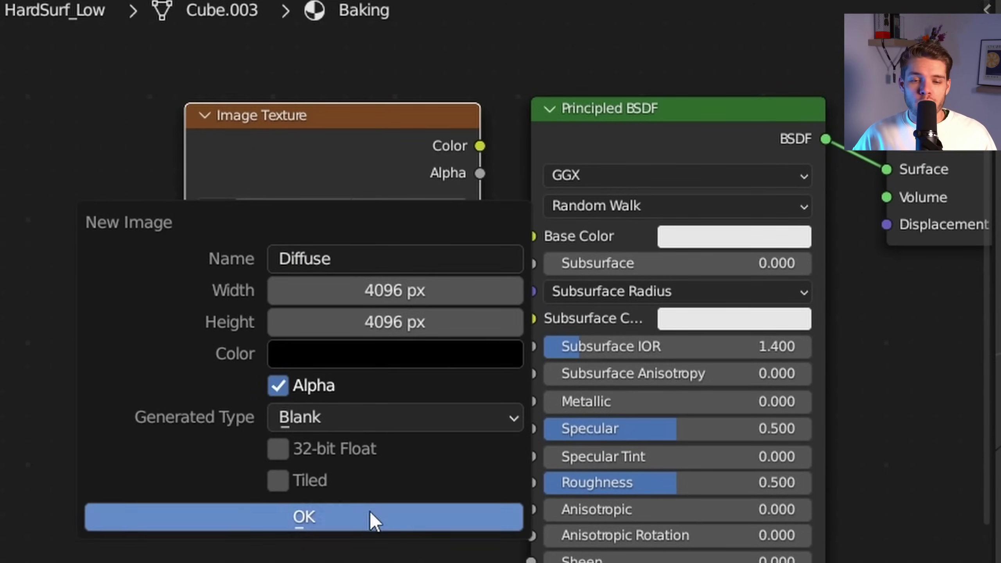
Confirm the new 4096 px Diffuse image and set the Bake Type to Diffuse
{"action": "left_click", "coordinate": [370, 516]}
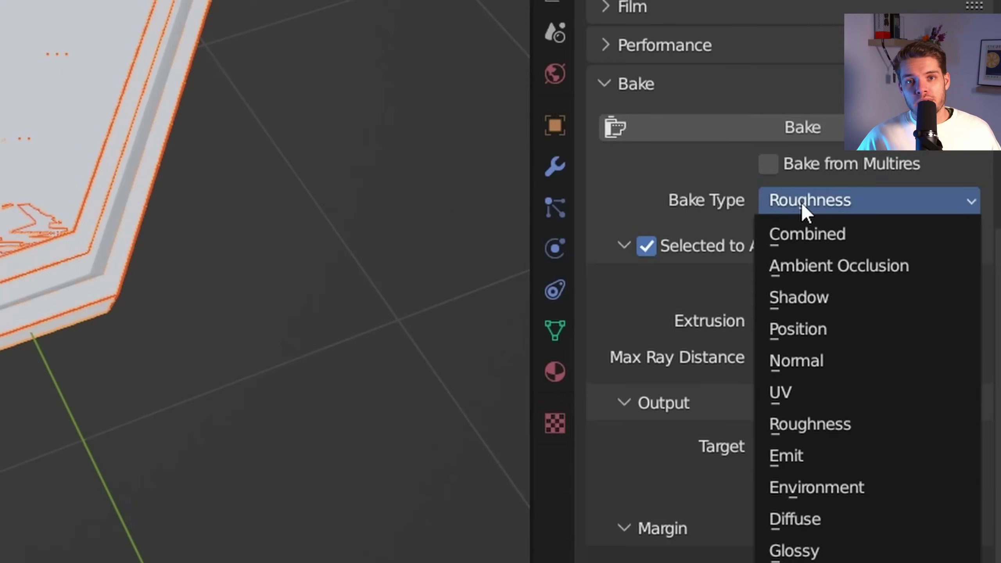
{"action": "left_click", "coordinate": [782, 519]}
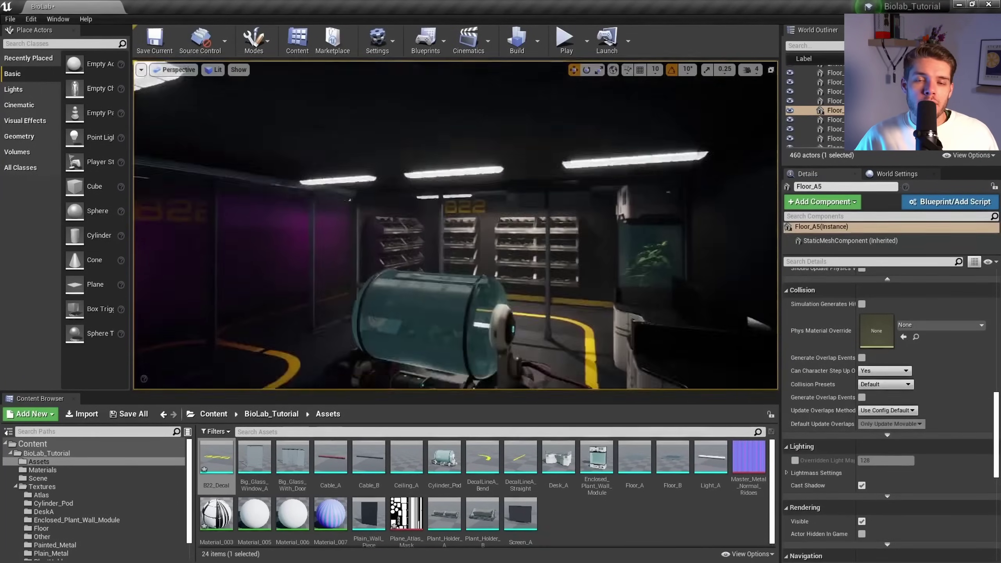
Pilot the CameraActor to view the BioLab lab level from a wider angle
{"action": "left_click", "coordinate": [173, 69]}
{"action": "left_click", "coordinate": [186, 185]}
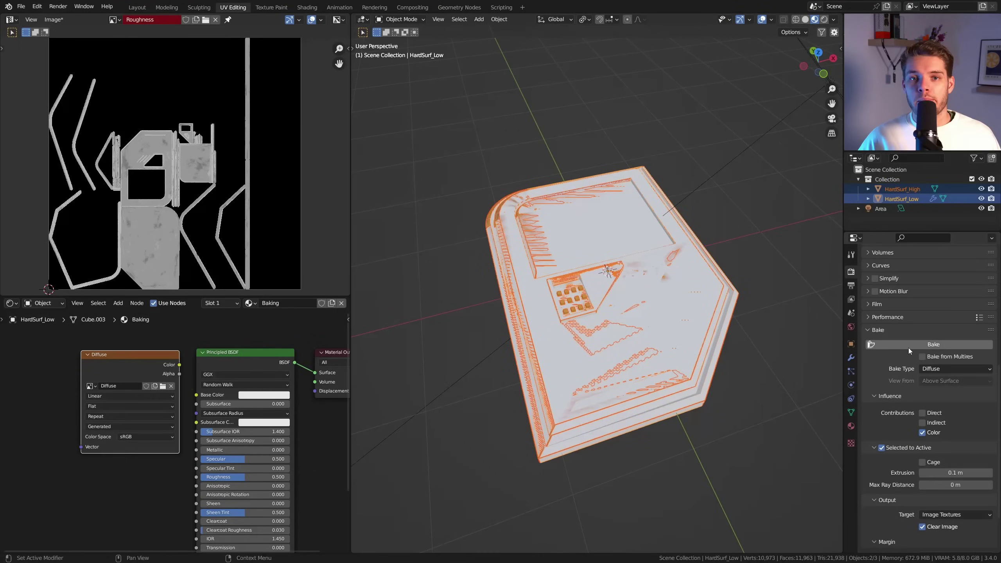
Bake the colour-only Diffuse map, then add a new Metallic image to the texture node
{"action": "left_click", "coordinate": [909, 347]}
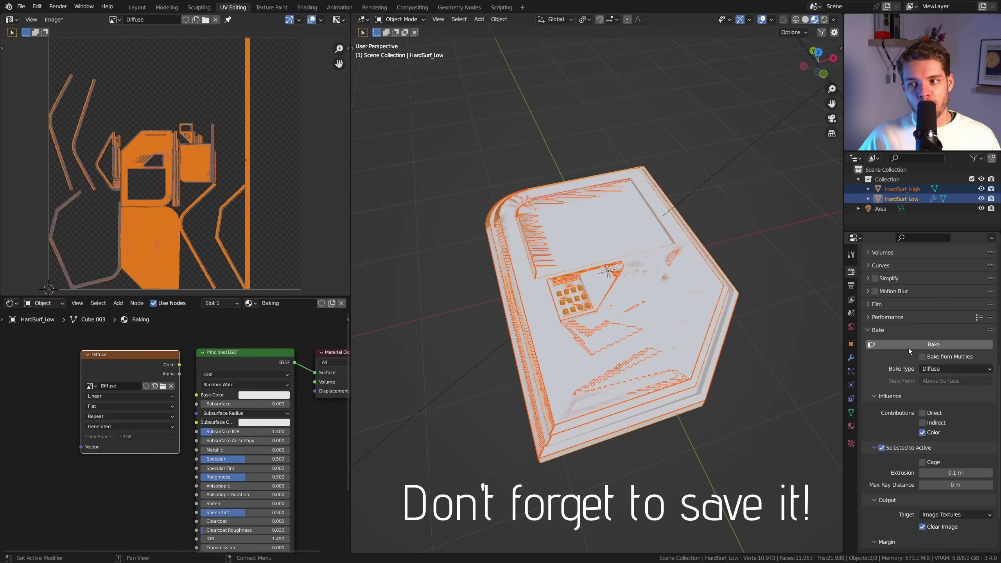
{"action": "left_click", "coordinate": [966, 369]}
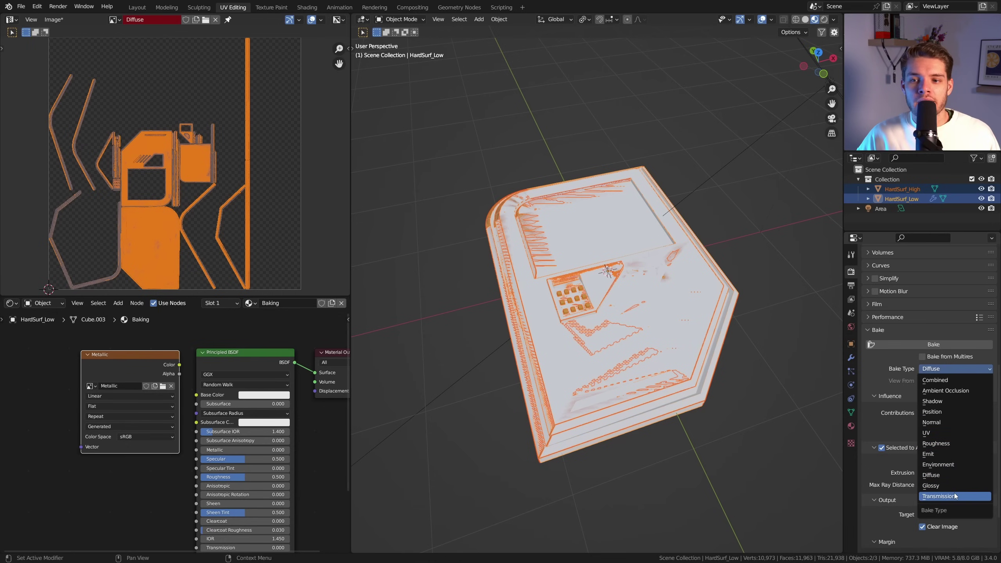
In HardSurf_High's material, route the metallic mask into the Principled BSDF's Emission input
{"action": "left_click", "coordinate": [307, 7]}
{"action": "left_click", "coordinate": [879, 191]}
{"action": "scroll", "coordinate": [369, 419], "scroll_direction": "down", "scroll_amount": 2}
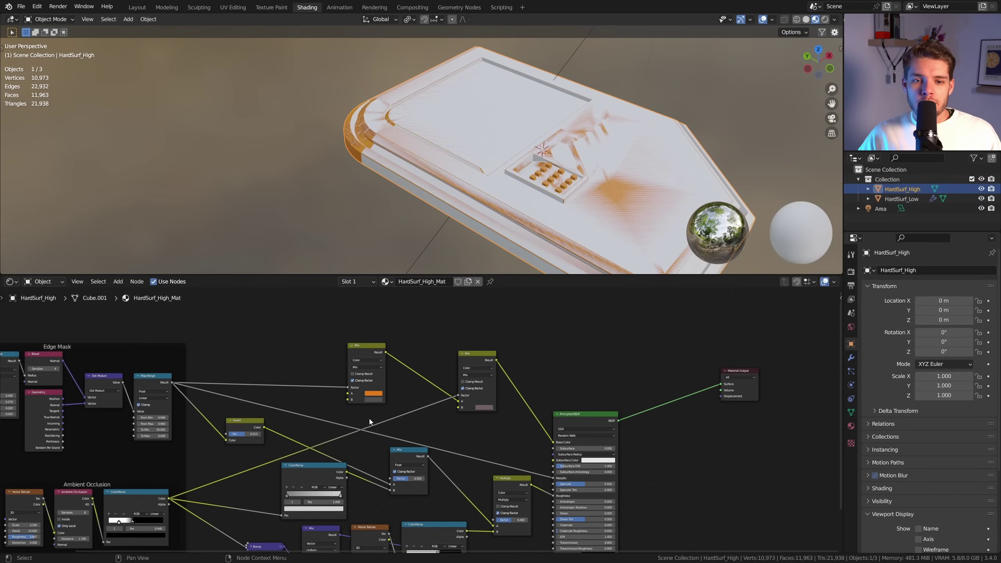
{"action": "scroll", "coordinate": [473, 441], "scroll_direction": "up", "scroll_amount": 3}
{"action": "scroll", "coordinate": [587, 470], "scroll_direction": "up", "scroll_amount": 3}
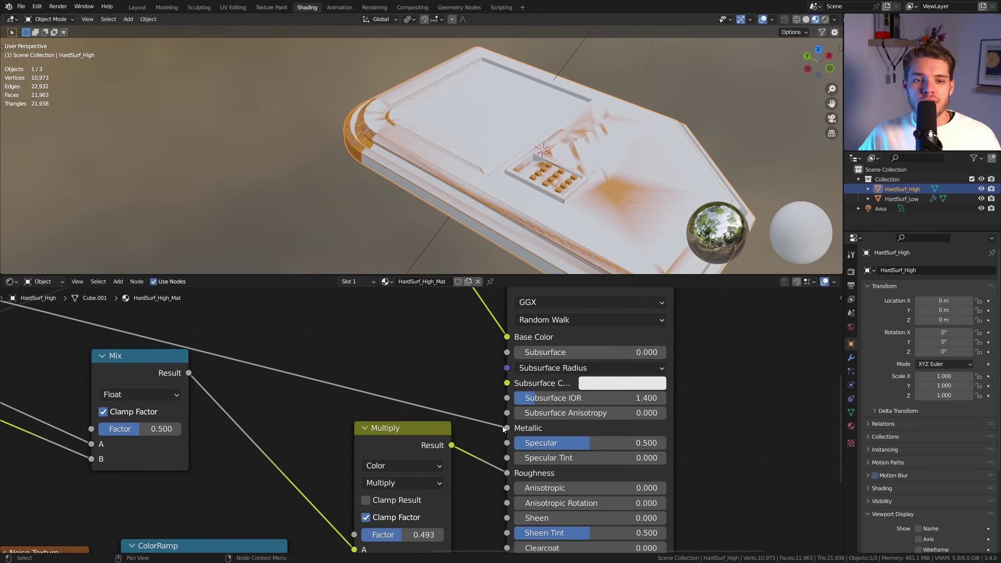
{"action": "middle_click_drag", "start_coordinate": [498, 441], "coordinate": [425, 310]}
{"action": "left_click_drag", "start_coordinate": [445, 306], "coordinate": [445, 498]}
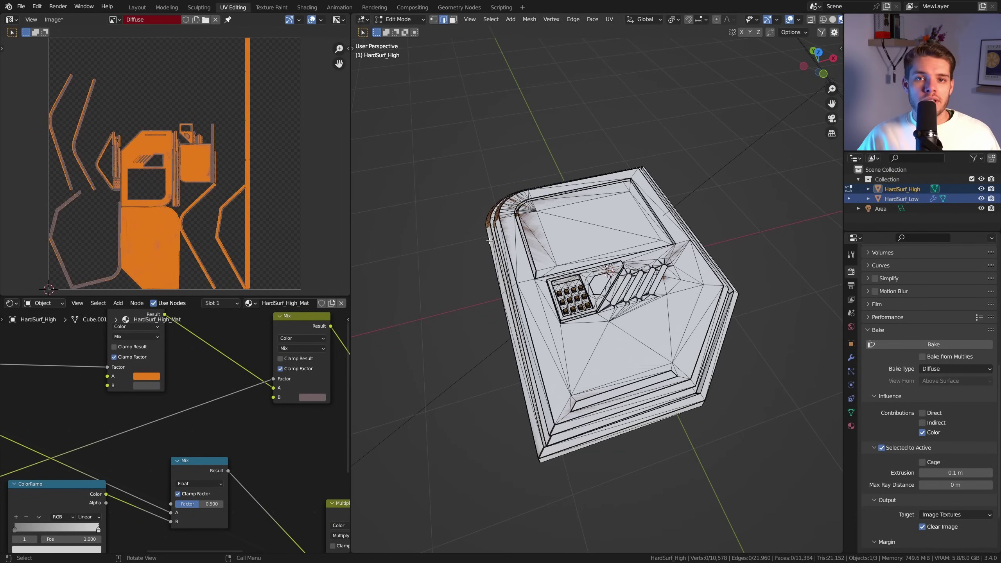
Back in object mode, select HardSurf_High then HardSurf_Low and bake an Emit pass for the metallic mask
{"action": "key", "text": "Tab"}
{"action": "left_click", "coordinate": [878, 188]}
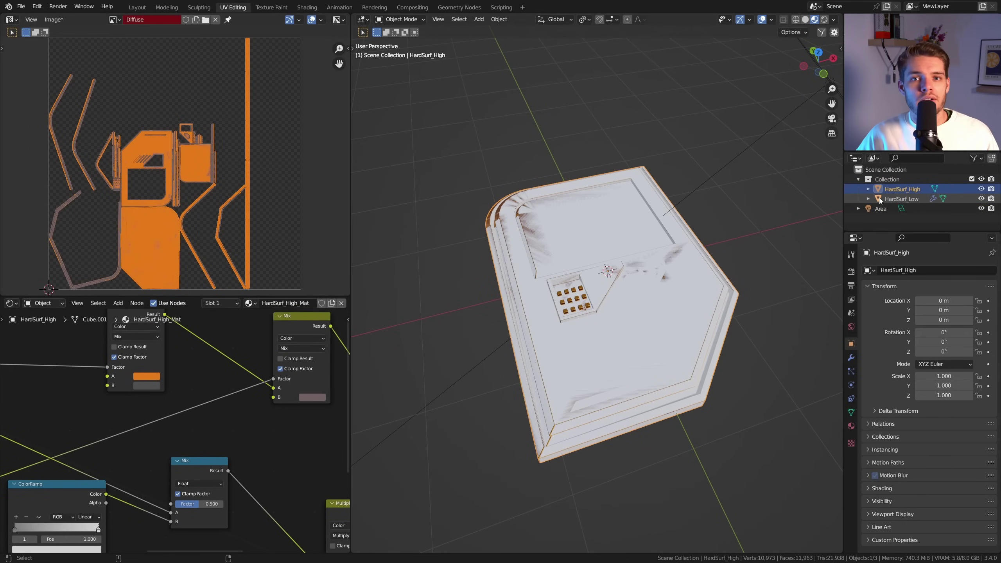
{"action": "left_click", "coordinate": [879, 198], "text": "ctrl"}
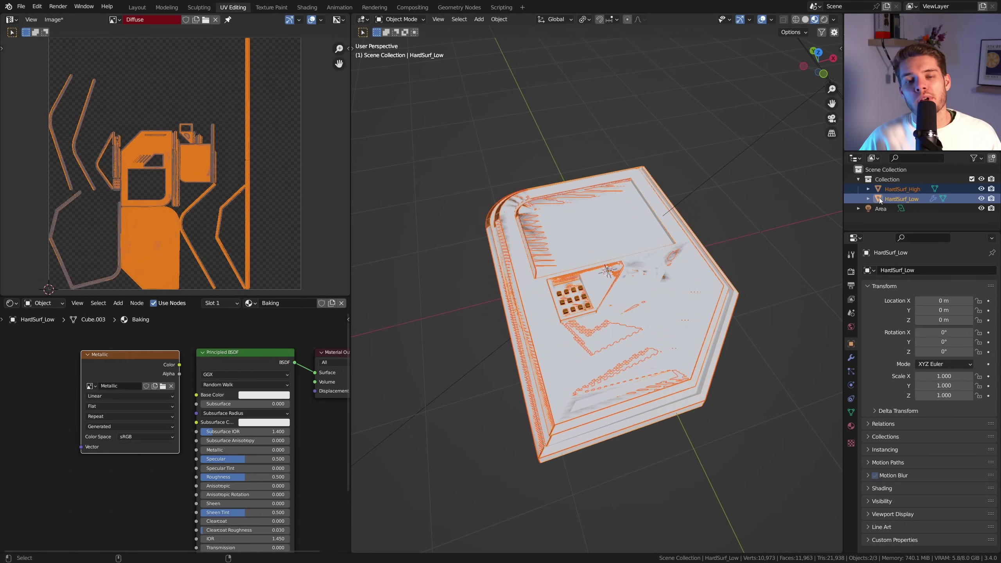
{"action": "left_click", "coordinate": [850, 273]}
{"action": "left_click_drag", "start_coordinate": [998, 276], "coordinate": [1000, 434]}
{"action": "left_click", "coordinate": [942, 305]}
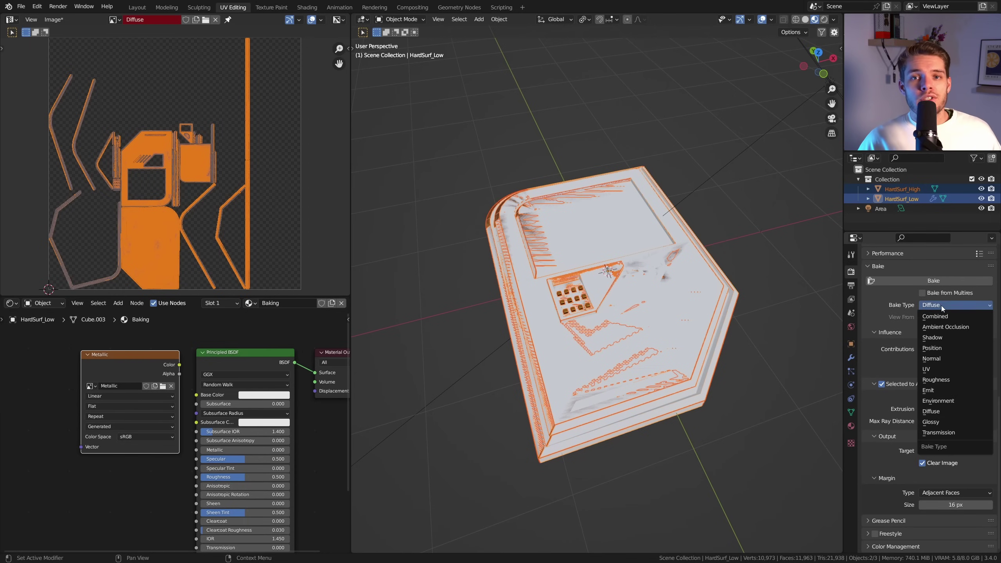
{"action": "left_click", "coordinate": [939, 390]}
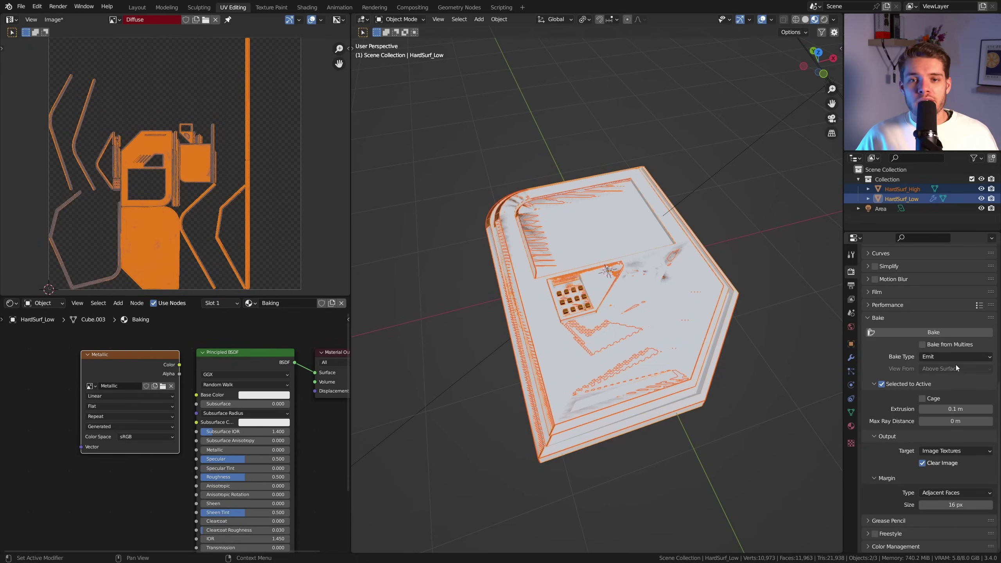
{"action": "left_click", "coordinate": [932, 332]}
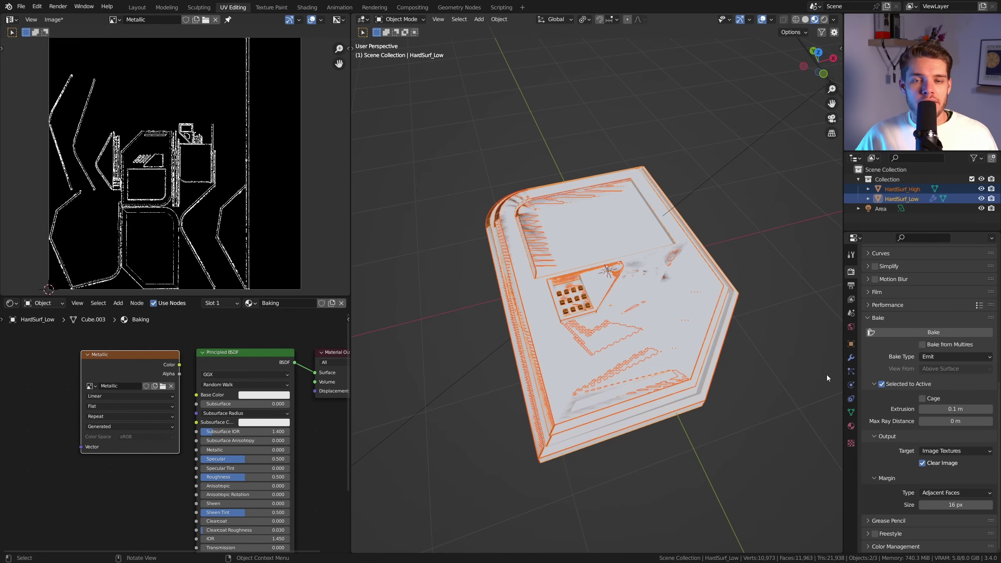
Save the baked map as HardSurf_Metalness.png in the Textures folder
{"action": "left_click", "coordinate": [53, 19]}
{"action": "left_click", "coordinate": [91, 106]}
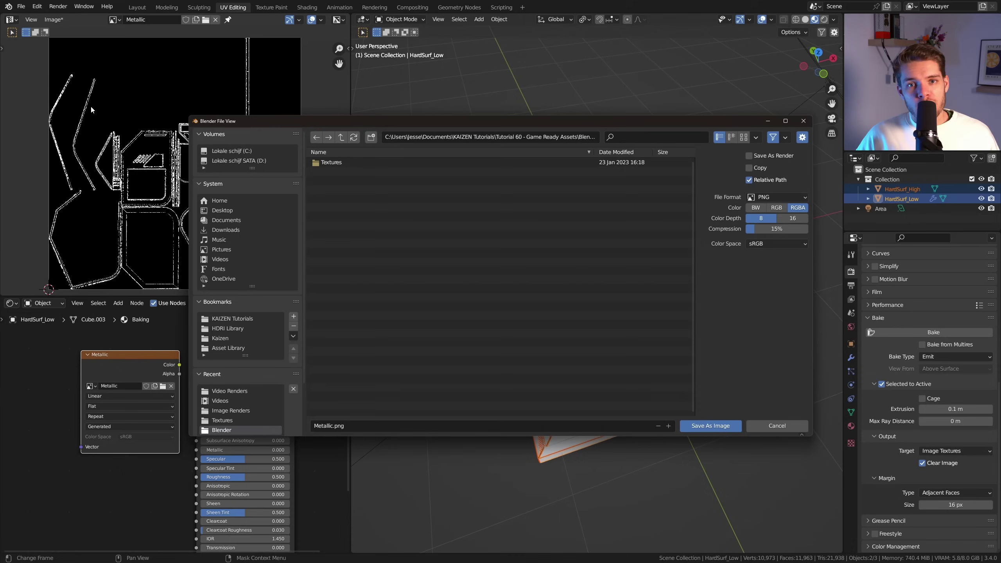
{"action": "double_click", "coordinate": [330, 162]}
{"action": "left_click", "coordinate": [334, 179]}
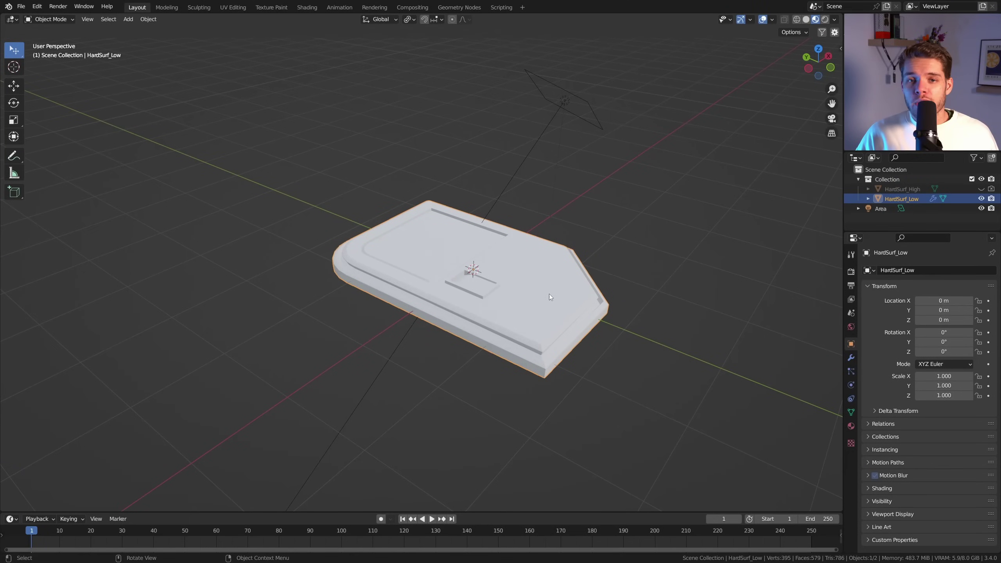
Set up an FBX export limited to selected objects with geometry smoothing set to Face
{"action": "left_click", "coordinate": [20, 6]}
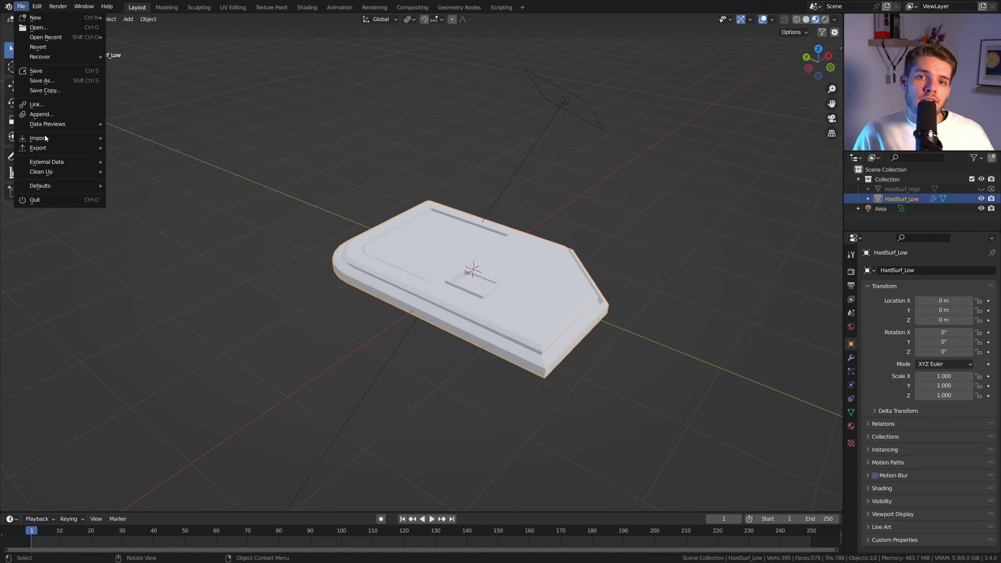
{"action": "mouse_move", "coordinate": [63, 147]}
{"action": "left_click", "coordinate": [134, 235]}
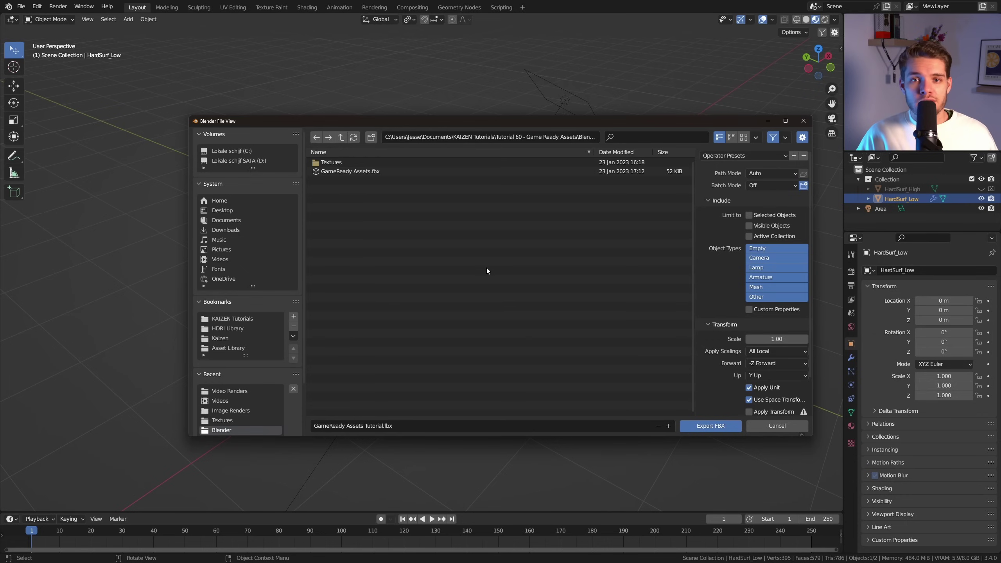
{"action": "left_click", "coordinate": [750, 216]}
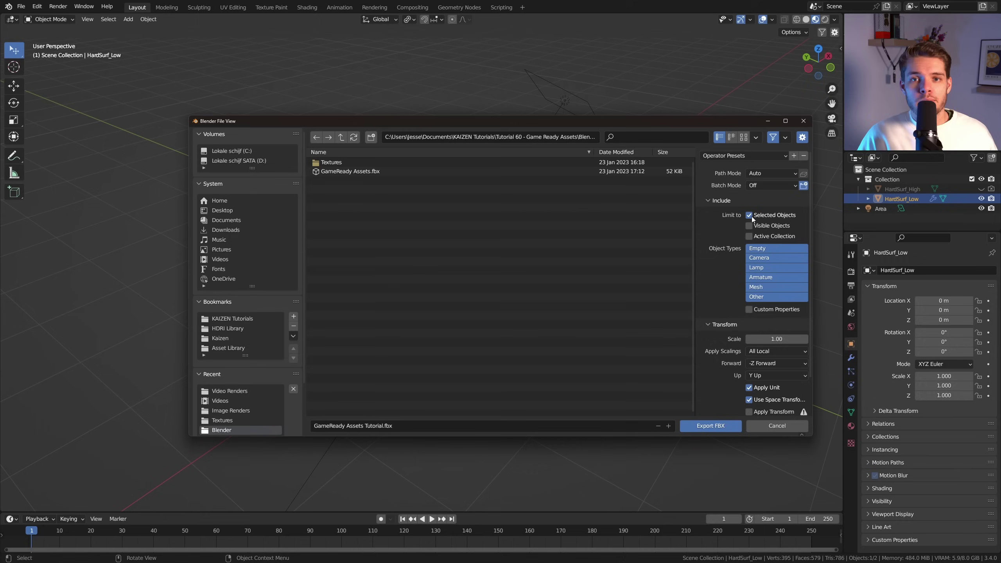
{"action": "left_click_drag", "start_coordinate": [809, 216], "coordinate": [811, 278]}
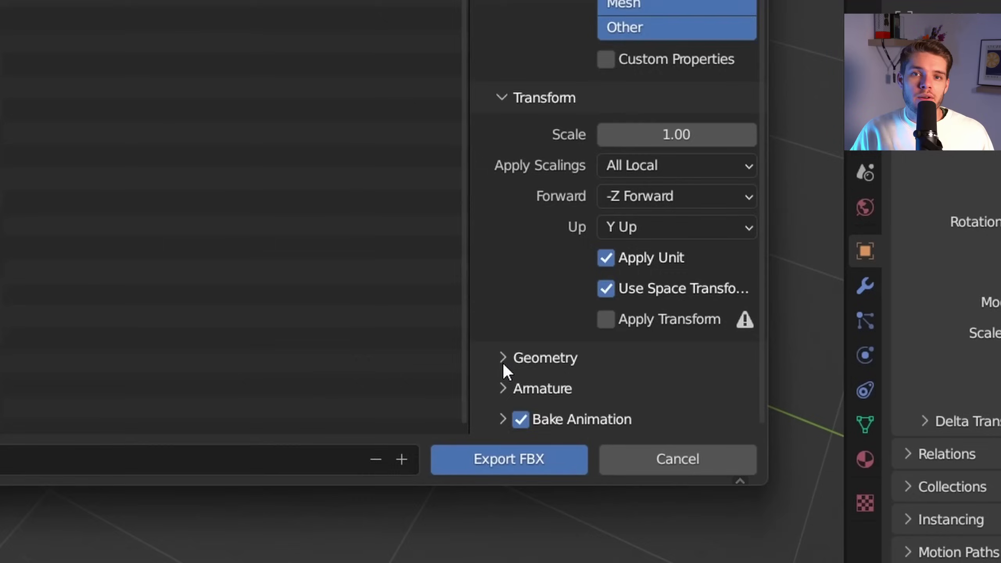
{"action": "left_click", "coordinate": [709, 387]}
{"action": "scroll", "coordinate": [441, 356], "scroll_direction": "down", "scroll_amount": 5}
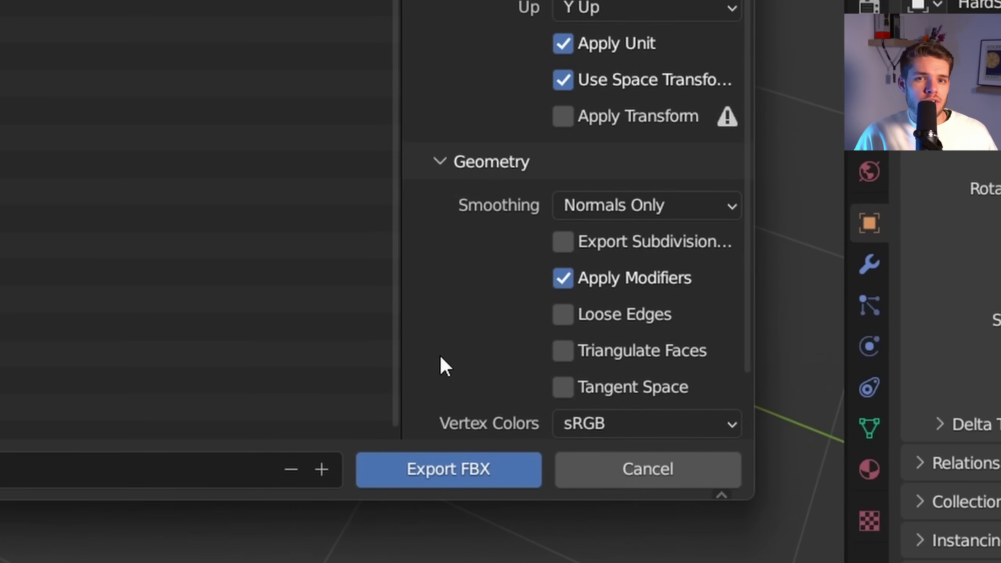
{"action": "left_click", "coordinate": [631, 206]}
{"action": "left_click", "coordinate": [618, 274]}
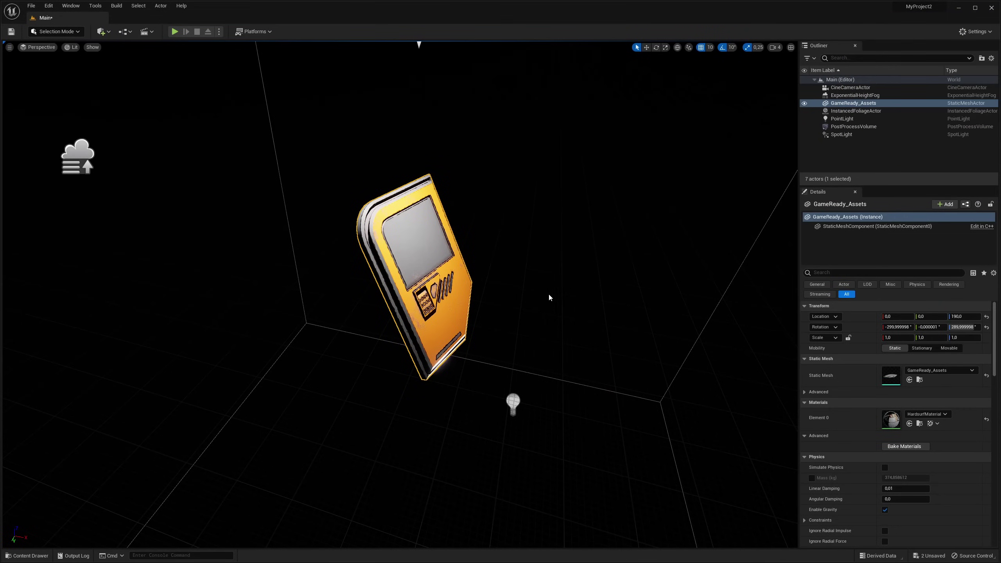
Select the imported GameReady_Assets panel in the Unreal level to view its details
{"action": "left_click", "coordinate": [550, 295]}
{"action": "left_click", "coordinate": [441, 324]}
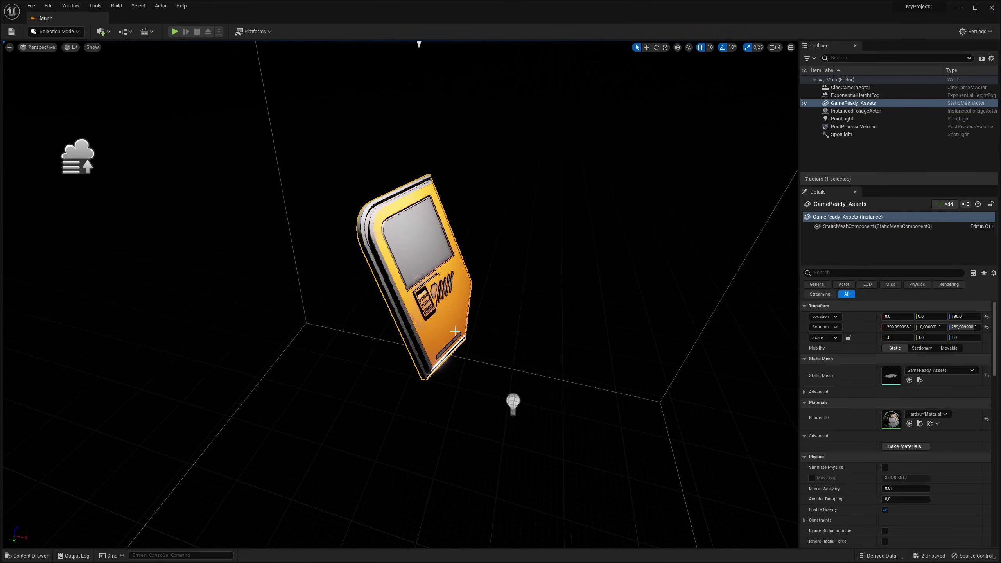